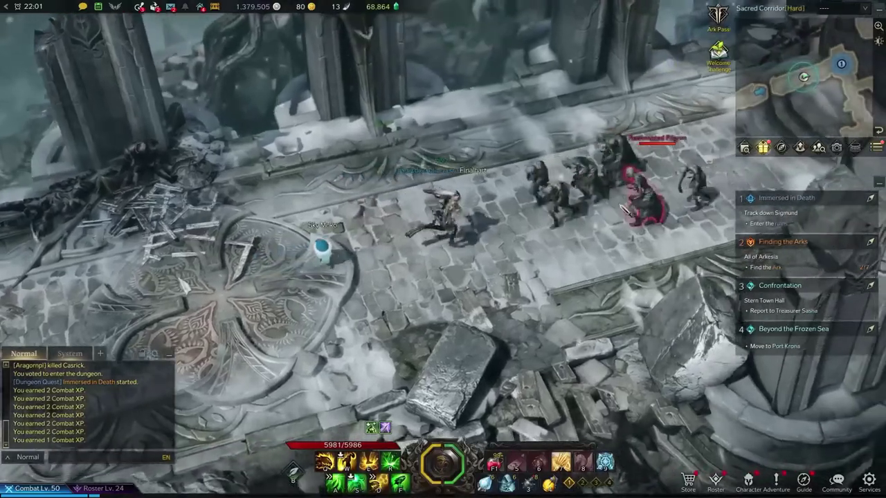
- Paint darker vertex colour across the ground mesh, then tilt the view toward the horizon
key(q)
key(w)
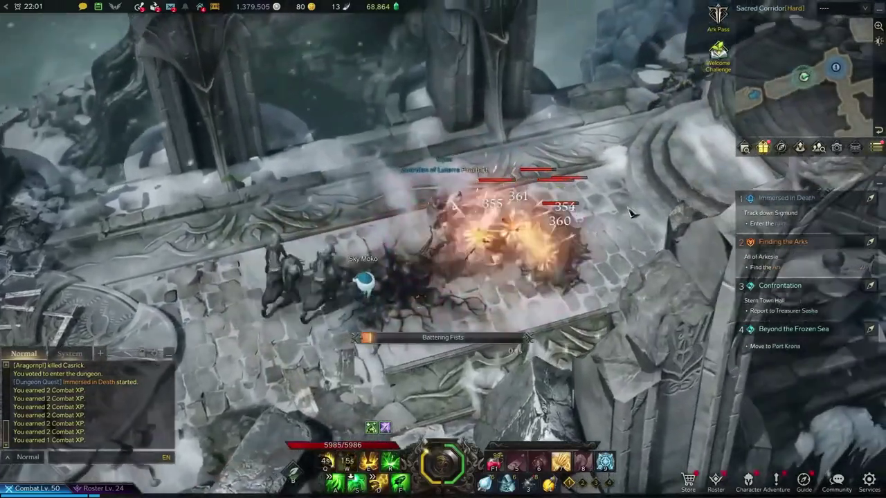
key(r)
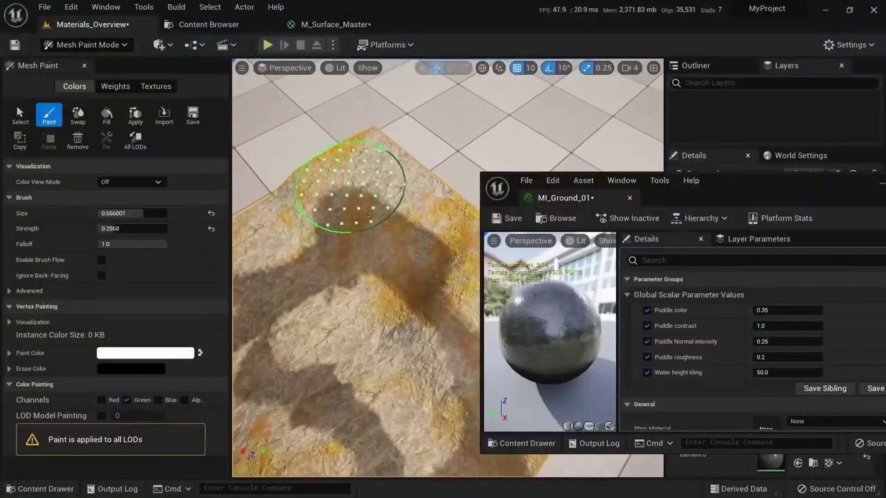
drag(387, 263, 370, 344)
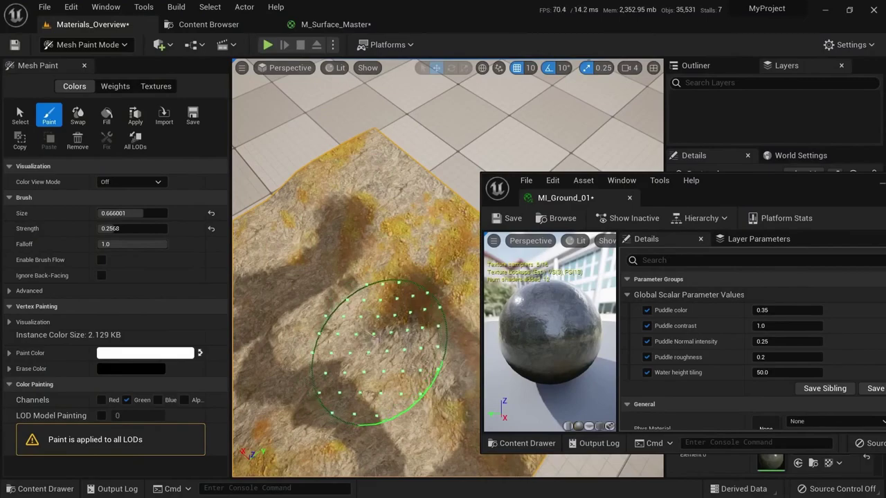
right_drag(369, 344, 392, 267)
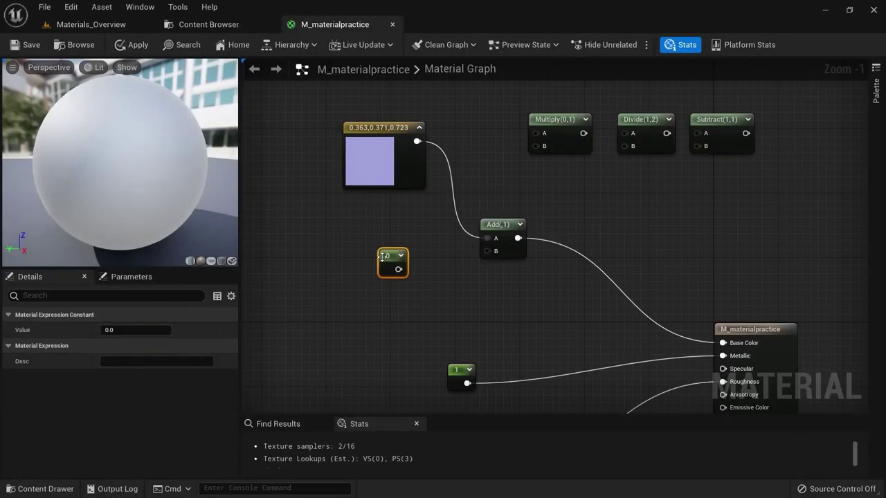
- Change the purple Constant3Vector colour node to neutral grey 0.517
click(363, 194)
drag(363, 194, 363, 178)
double_click(353, 163)
drag(306, 287, 306, 298)
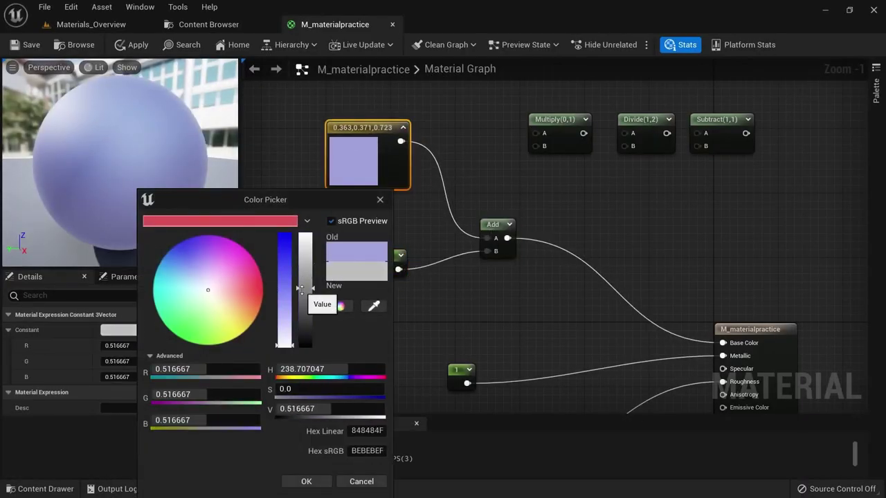
click(385, 258)
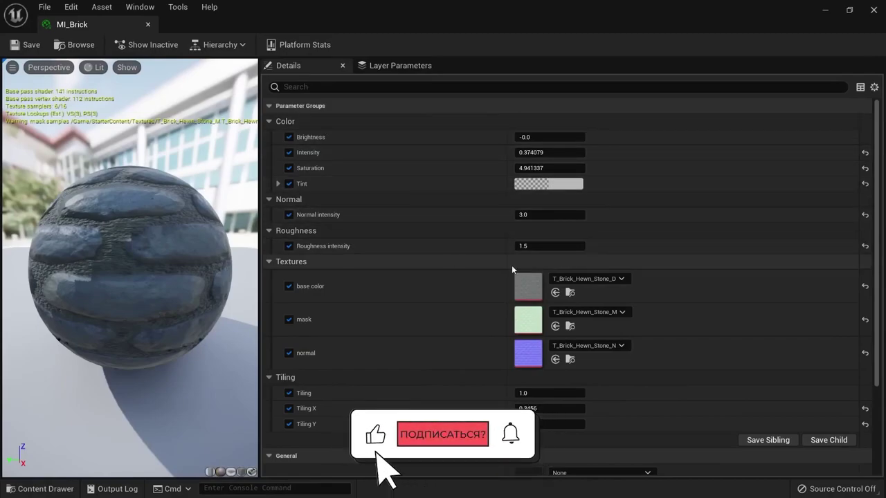
- Scroll down to bring the Materials_Overview level view back
scroll(392, 173, down, 3)
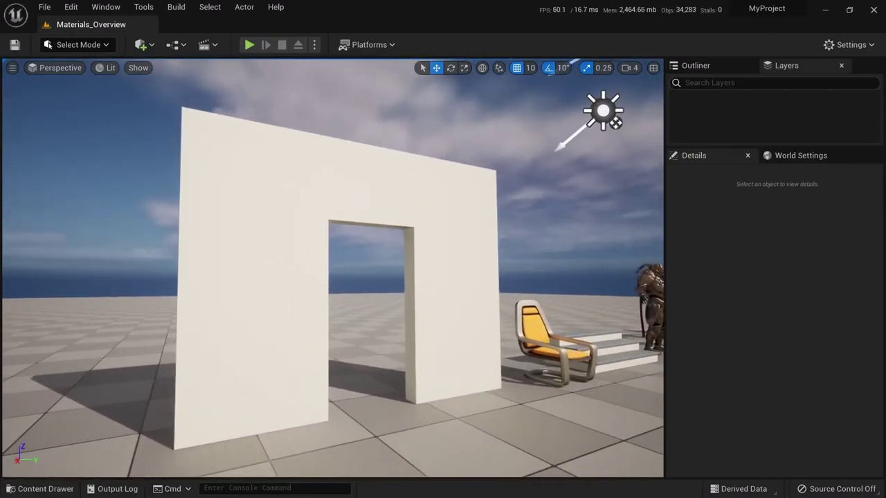
right_drag(389, 181, 389, 181)
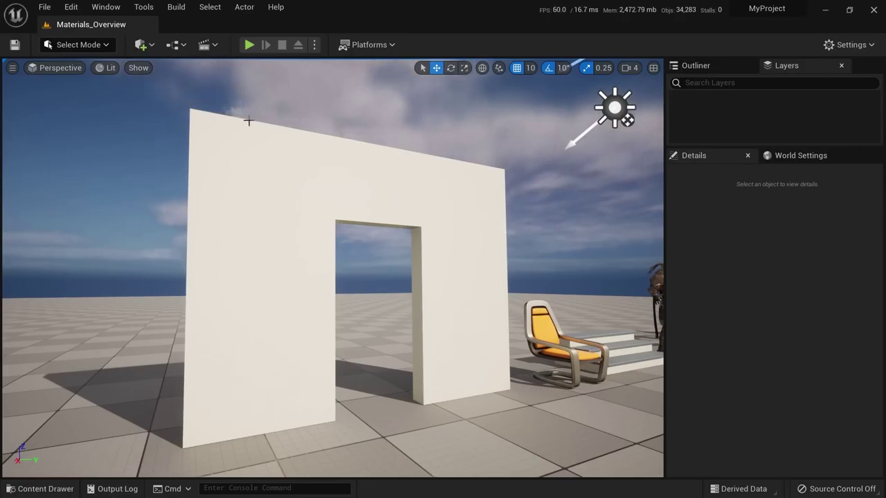
- Frame the wall to check its M_Basic_Wall material, then orbit and select the chair to show M_Chair
click(295, 156)
key(f)
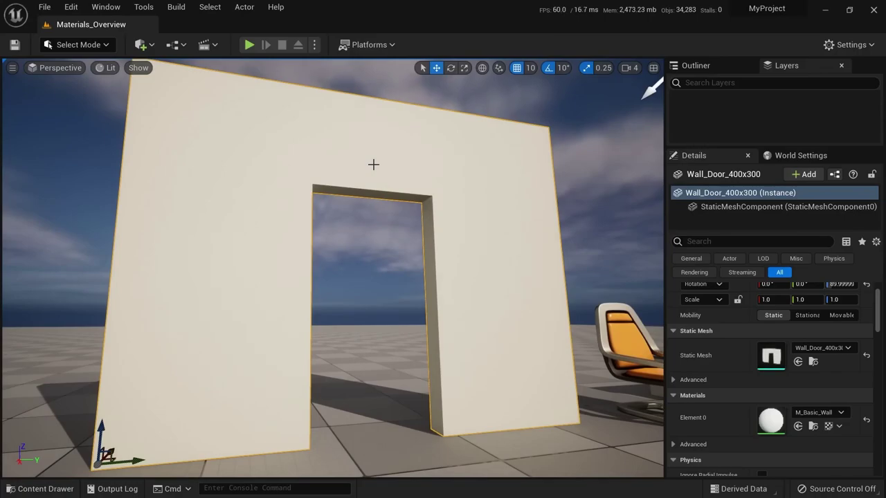
mouse_move(510, 301)
alt+mouse_down()
mouse_move(484, 305)
mouse_move(374, 264)
alt+mouse_up()
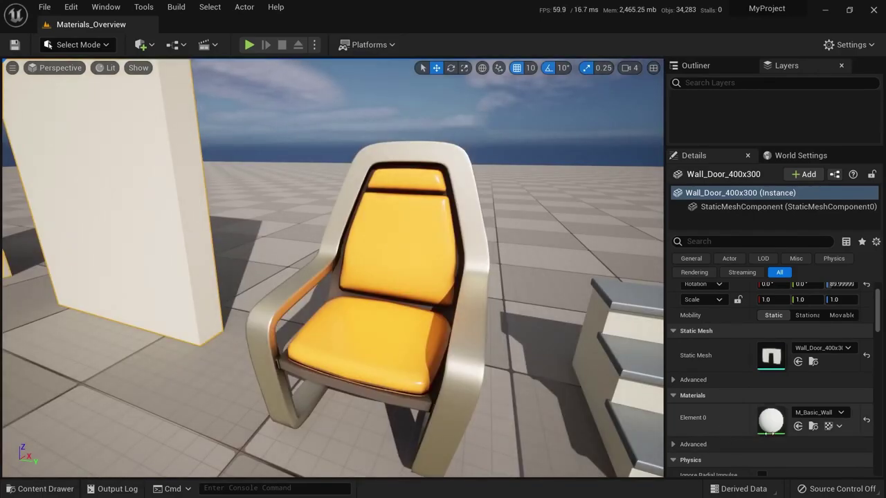
click(443, 227)
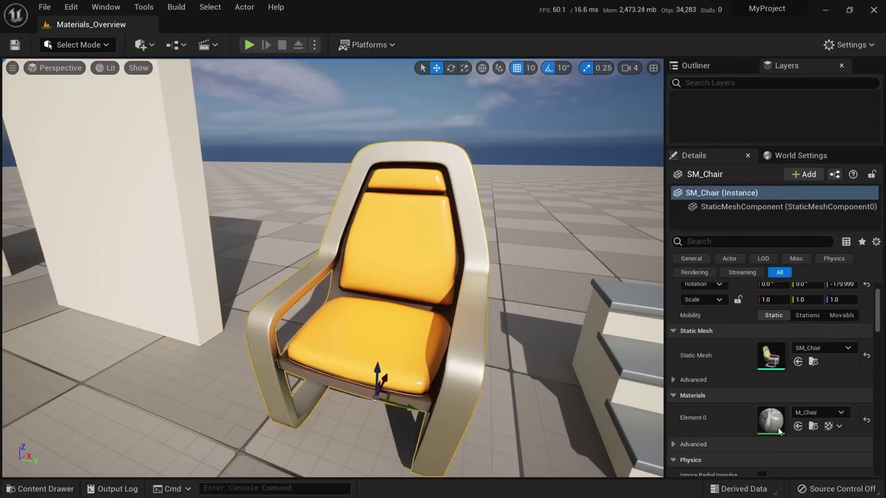
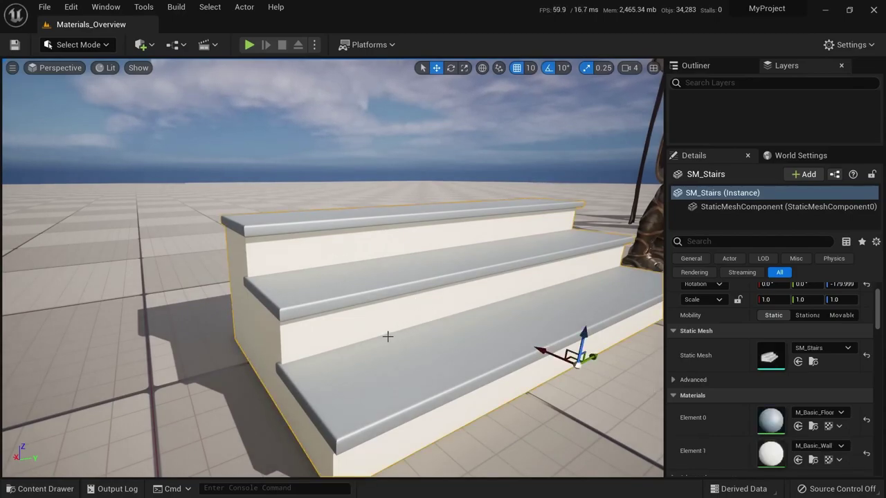
- Select the blue-caped SK_Knight4 knight and scroll Details to its six material slots
scroll(757, 385, down, 1)
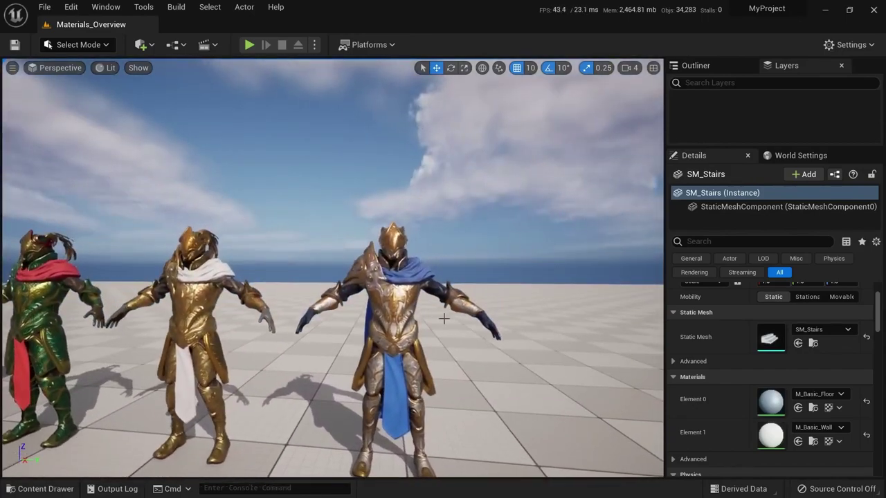
click(417, 319)
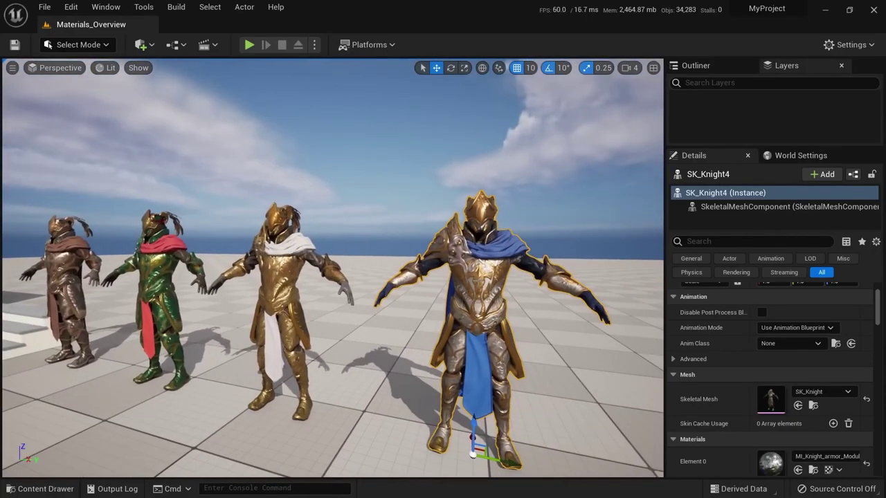
scroll(775, 346, down, 4)
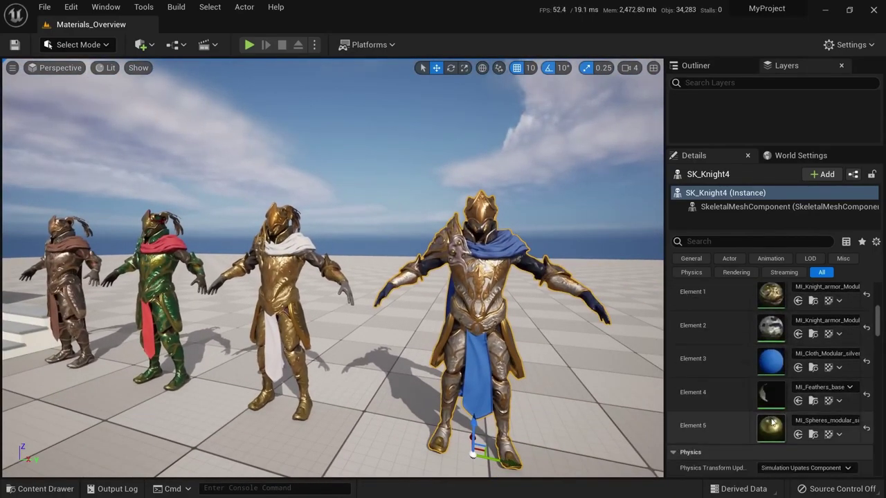
scroll(775, 362, down, 1)
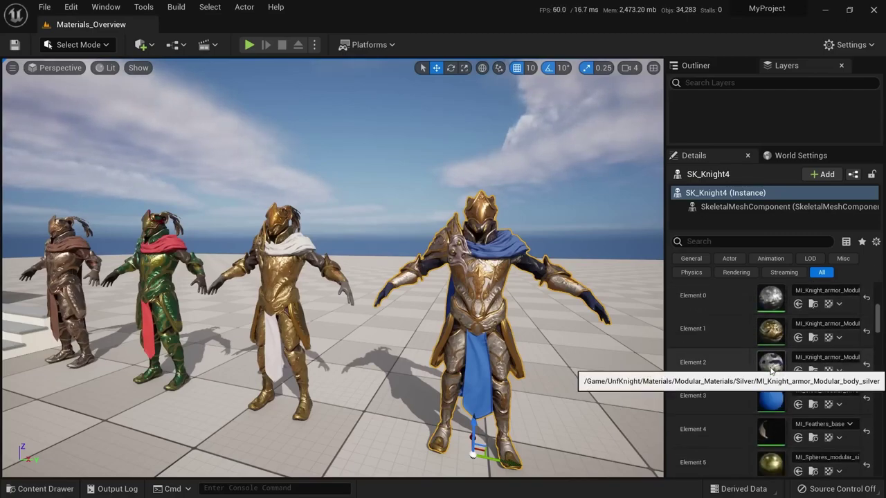
- Open MI_Knight_armor_Modular_body_silver in a floating editor and adjust its Roughness intensity
double_click(772, 370)
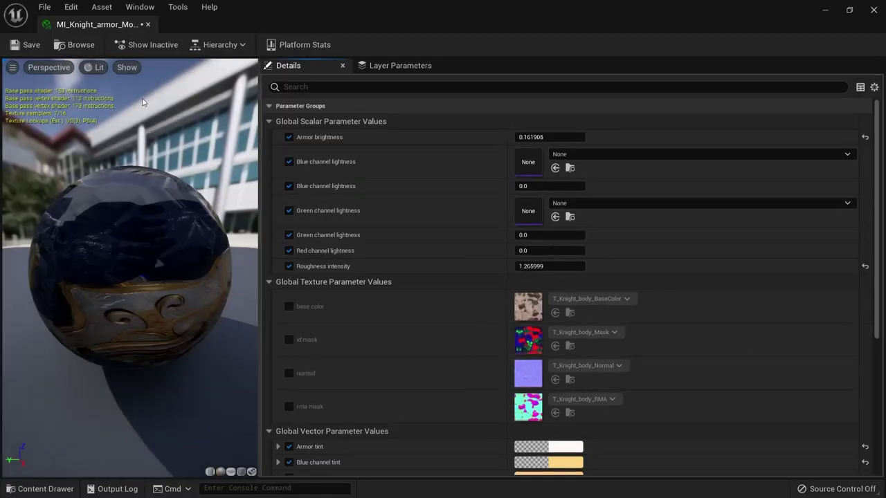
drag(104, 25, 593, 74)
scroll(764, 215, down, 3)
scroll(765, 216, down, 2)
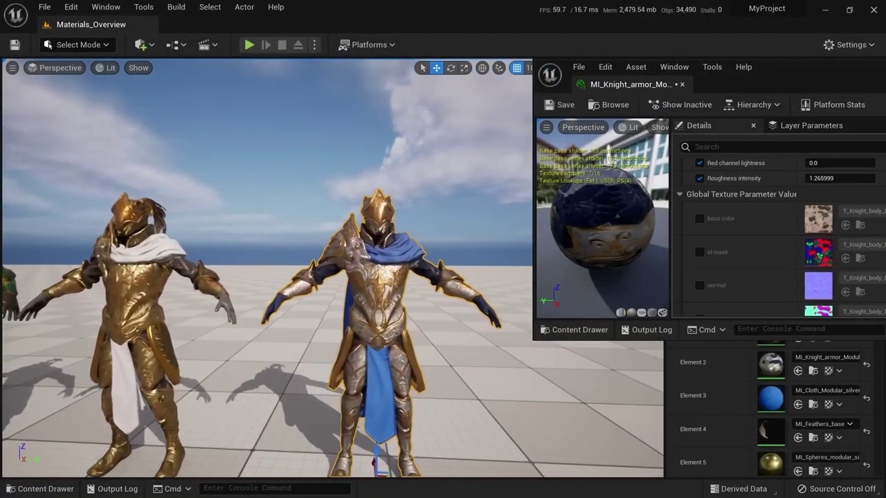
scroll(477, 272, up, 2)
mouse_move(841, 177)
mouse_down()
mouse_move(817, 178)
mouse_move(852, 178)
mouse_up()
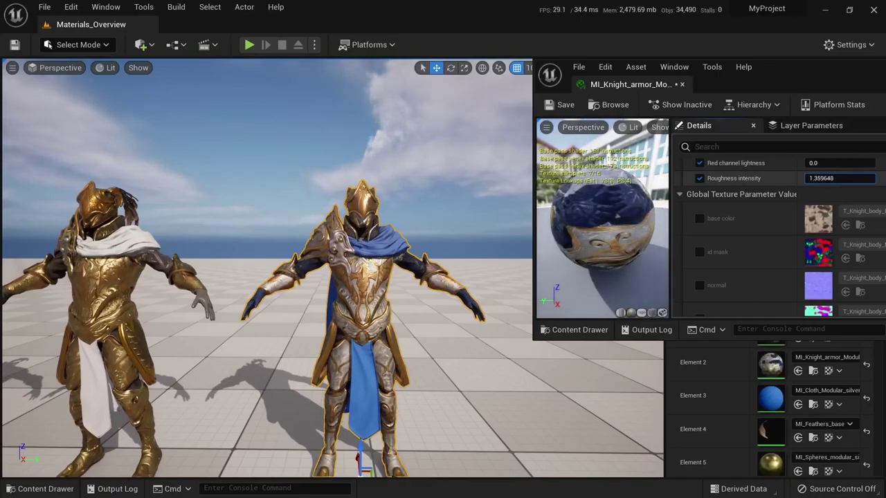
- Tint the knight's armor purple using the Armor tint colour picker
scroll(850, 252, down, 2)
scroll(850, 252, down, 2)
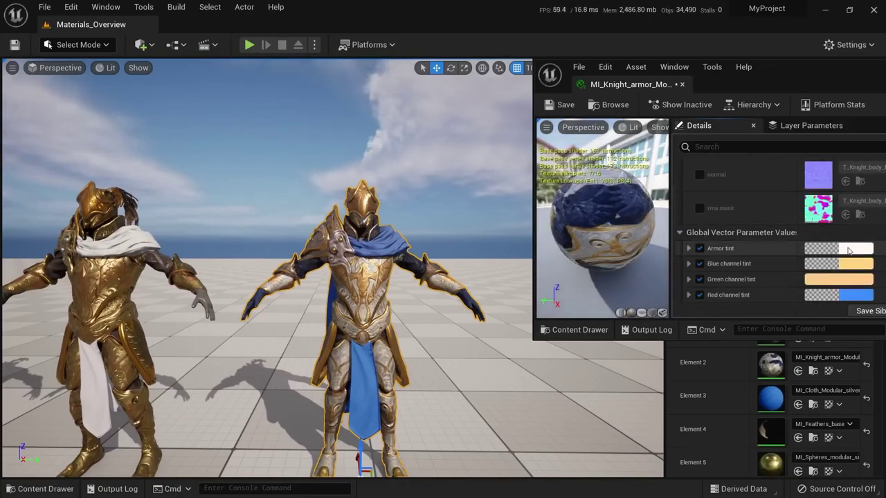
click(850, 252)
drag(652, 262, 640, 273)
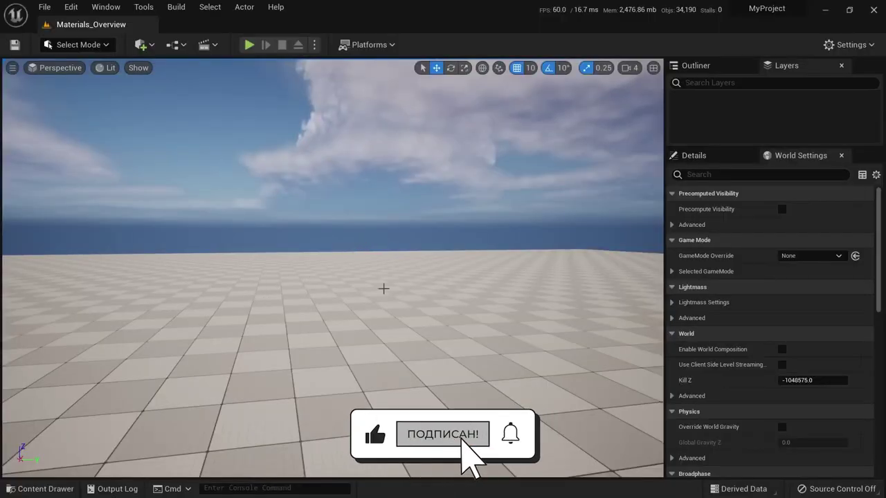
- Open Content Browser 1 from the Window menu as a standalone tab showing Materials_proj
right_drag(383, 288, 393, 292)
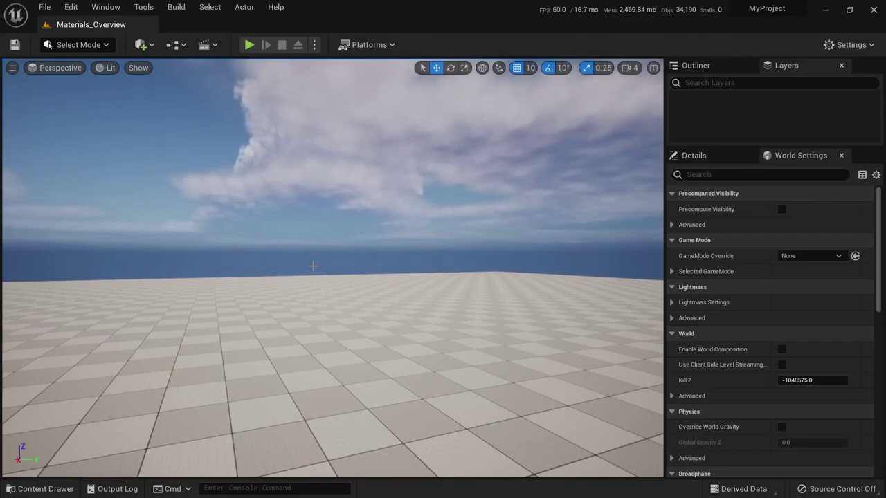
key(ctrl+space)
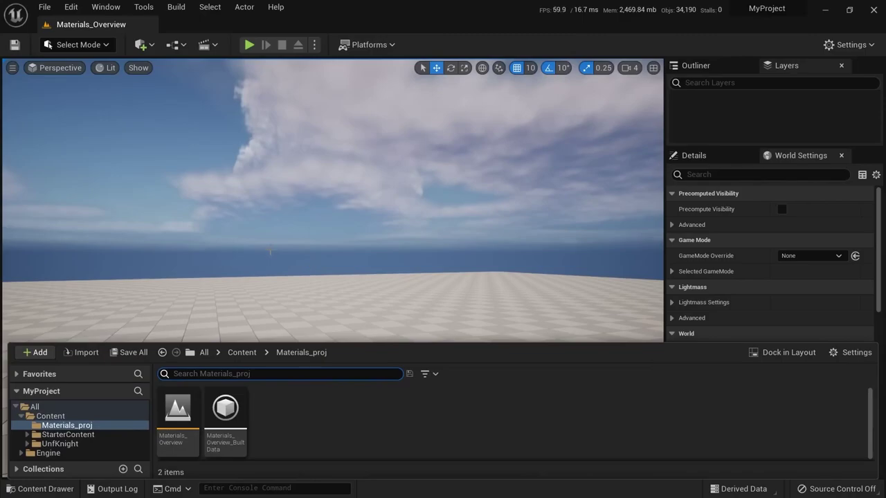
click(113, 10)
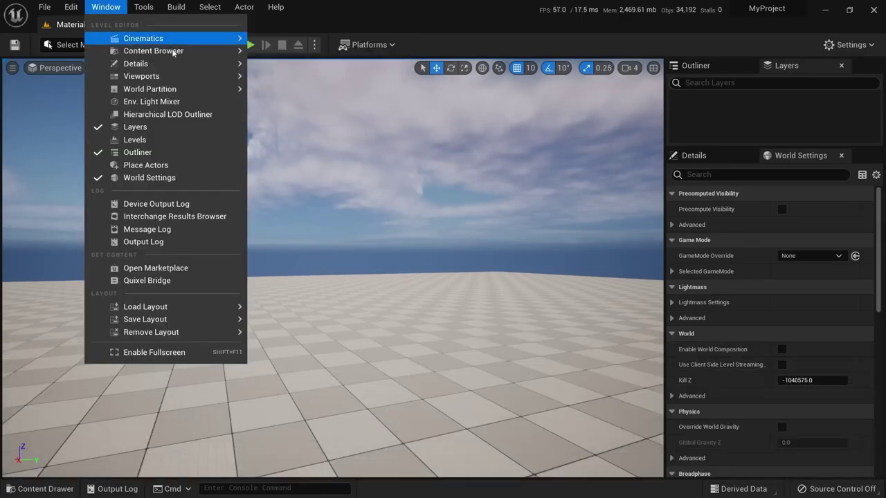
mouse_move(175, 53)
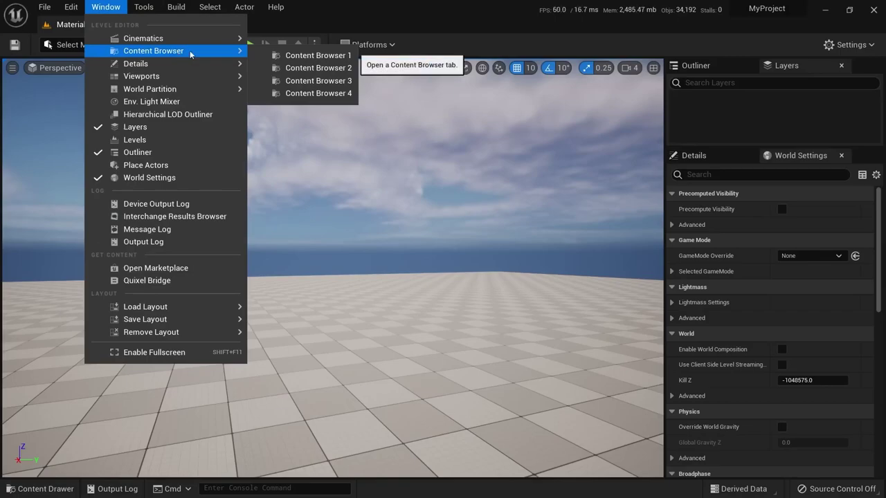
click(281, 58)
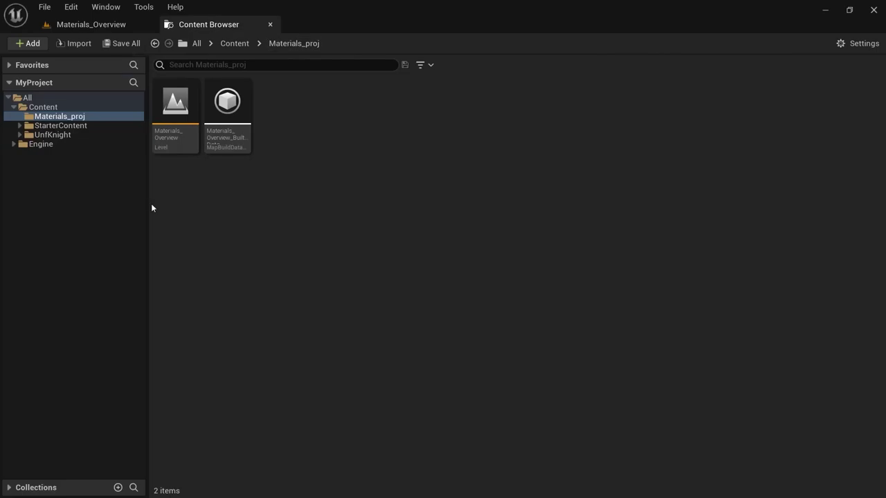
- Create a Material named M_materialpractice in Materials_proj and open it for editing
right_click(330, 126)
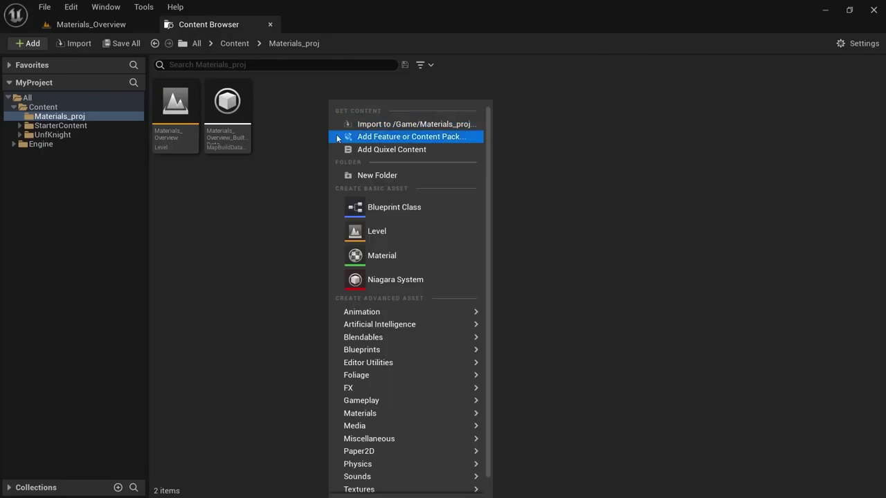
click(408, 256)
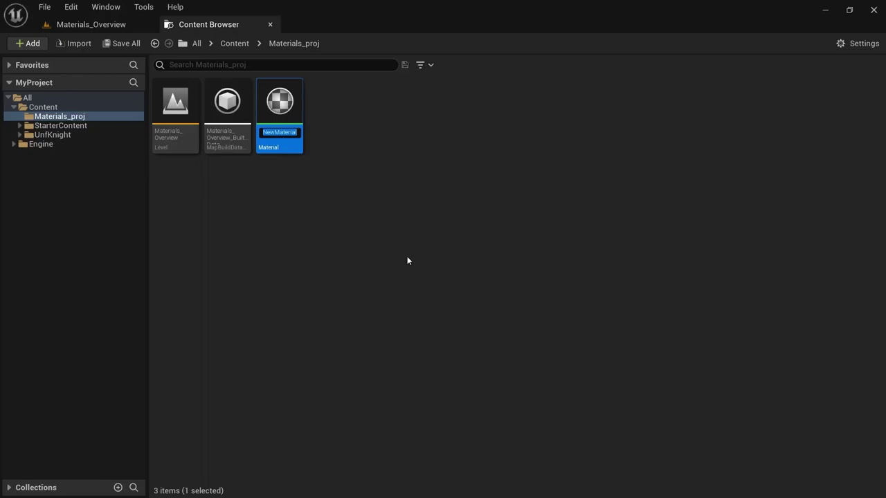
text(M_mate)
text(rial)
text(practice)
key(Return)
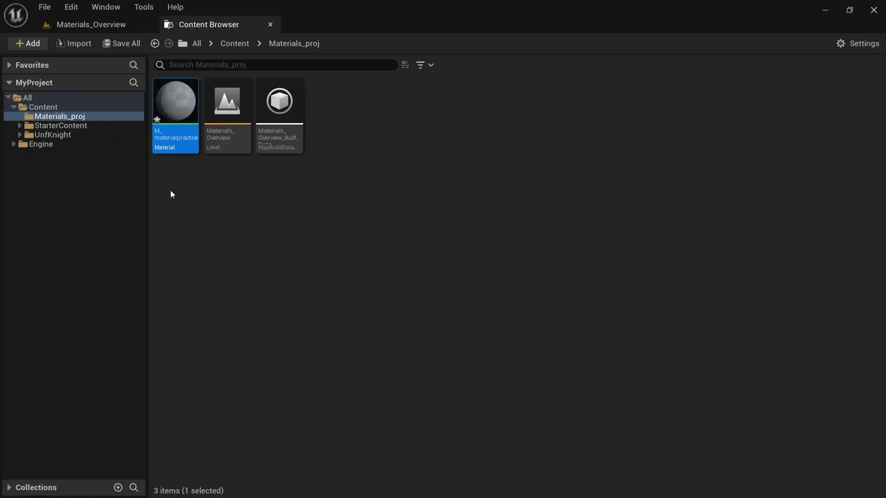
double_click(185, 103)
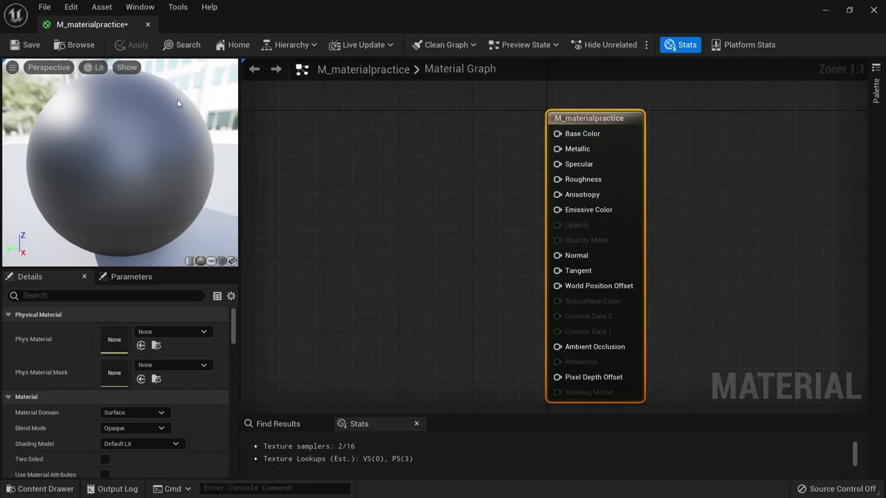
drag(141, 135, 229, 135)
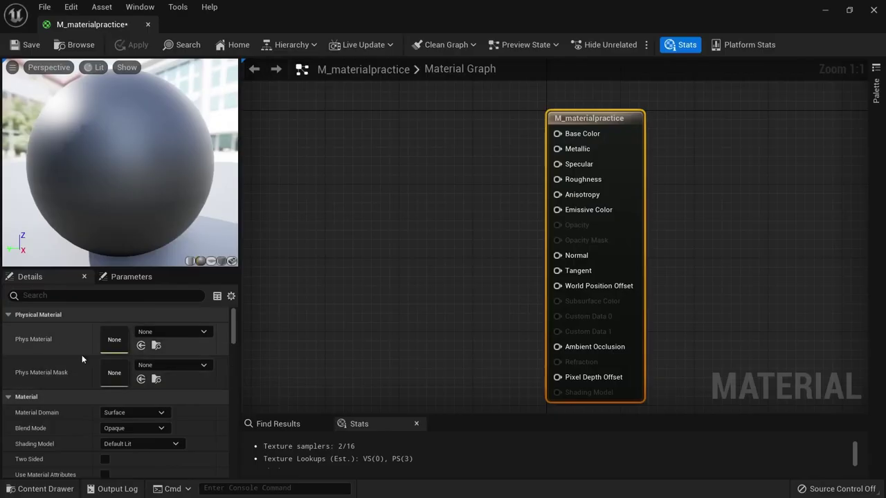
scroll(82, 353, down, 2)
scroll(81, 353, up, 2)
click(502, 192)
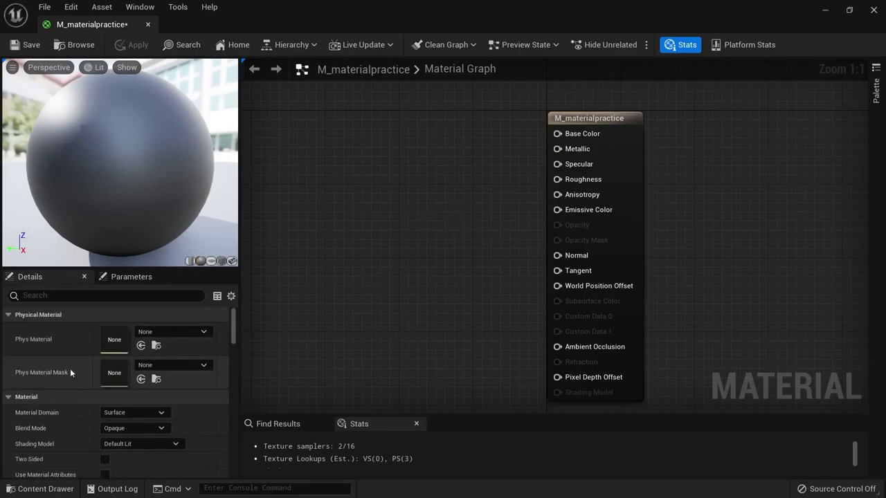
scroll(65, 360, down, 5)
scroll(62, 355, down, 5)
scroll(62, 353, down, 5)
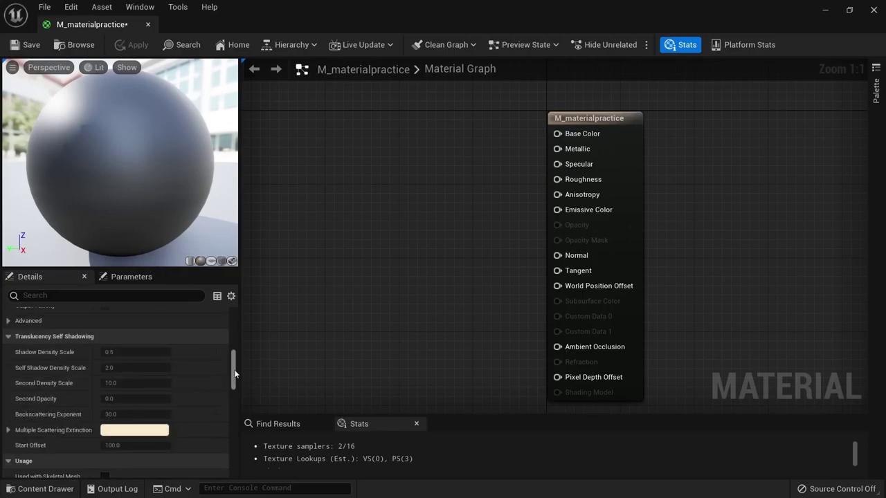
drag(233, 367, 238, 310)
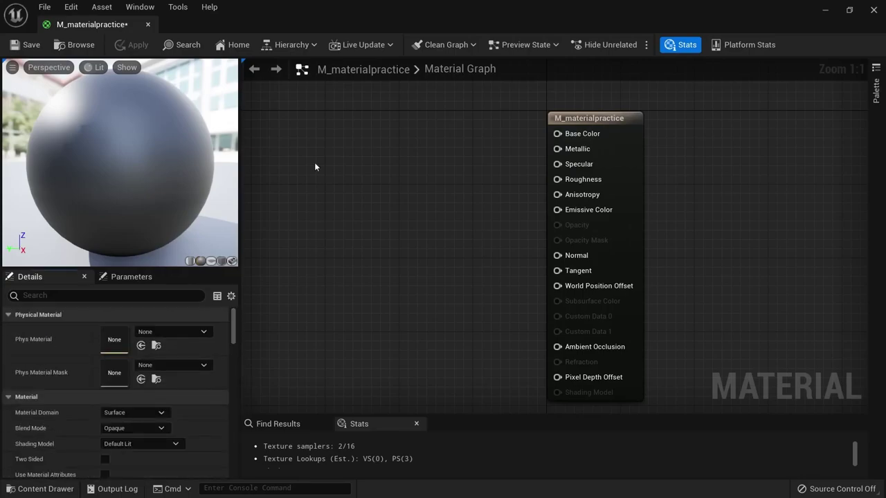
click(625, 116)
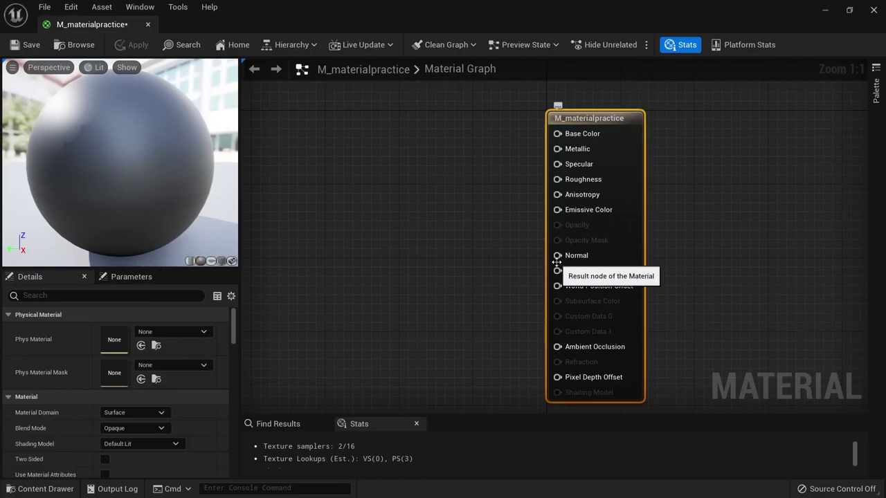
- Search the Palette for 'constant' and drag a Constant node into the graph
click(877, 88)
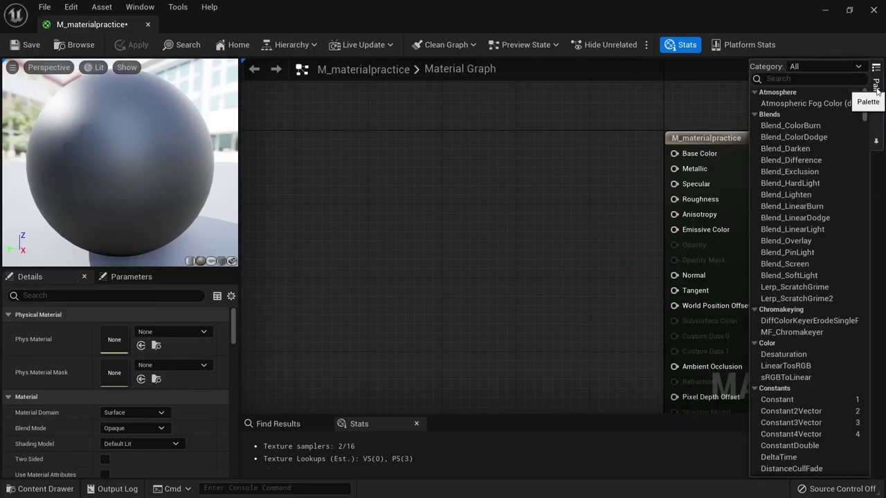
mouse_move(865, 116)
mouse_down()
mouse_move(877, 365)
mouse_move(879, 101)
mouse_up()
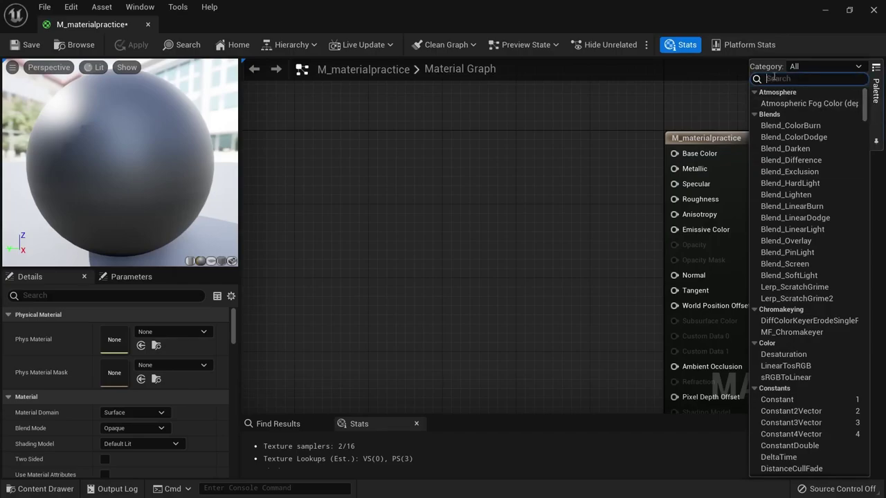
text(constant)
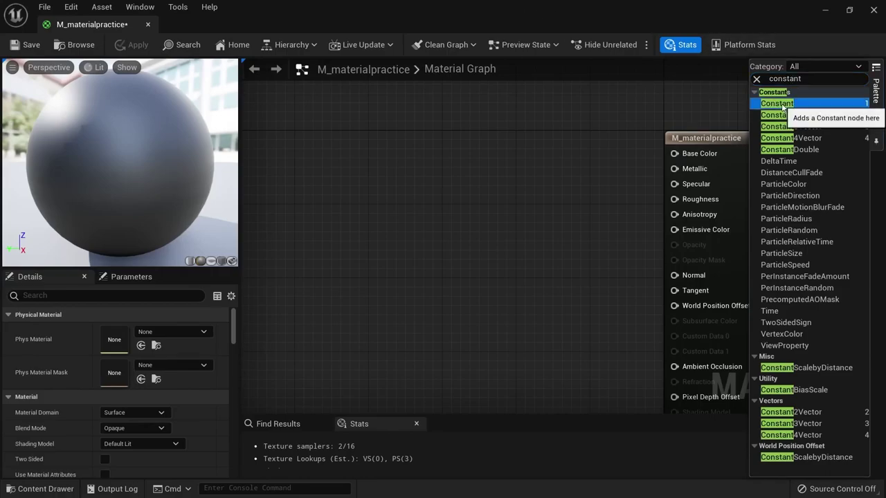
mouse_move(775, 102)
mouse_down()
mouse_move(391, 164)
mouse_move(286, 138)
mouse_up()
- Add Constant2Vector, Constant3Vector and Constant4Vector nodes beside the Constant
click(877, 92)
drag(793, 113, 337, 138)
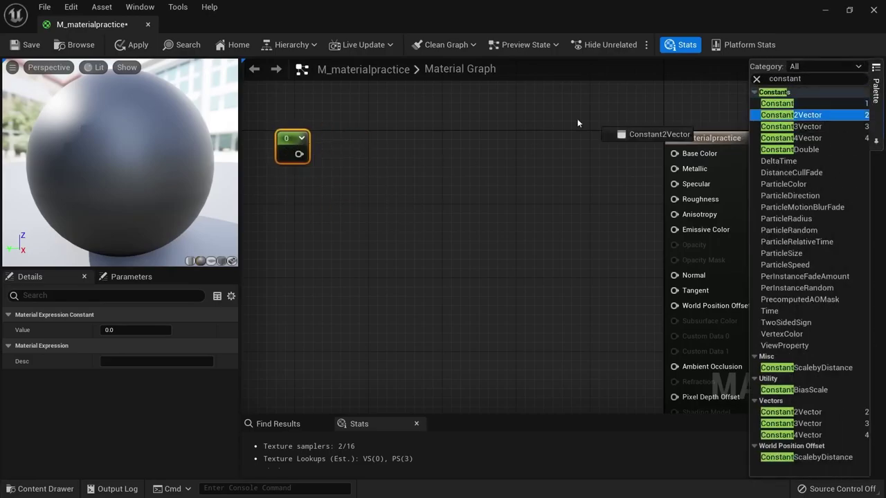
click(878, 91)
drag(792, 126, 380, 135)
click(877, 91)
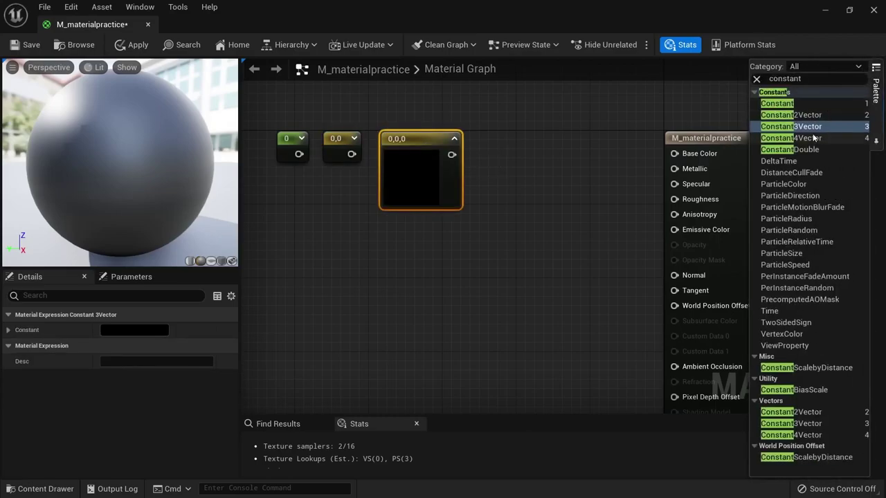
drag(793, 137, 558, 174)
click(452, 261)
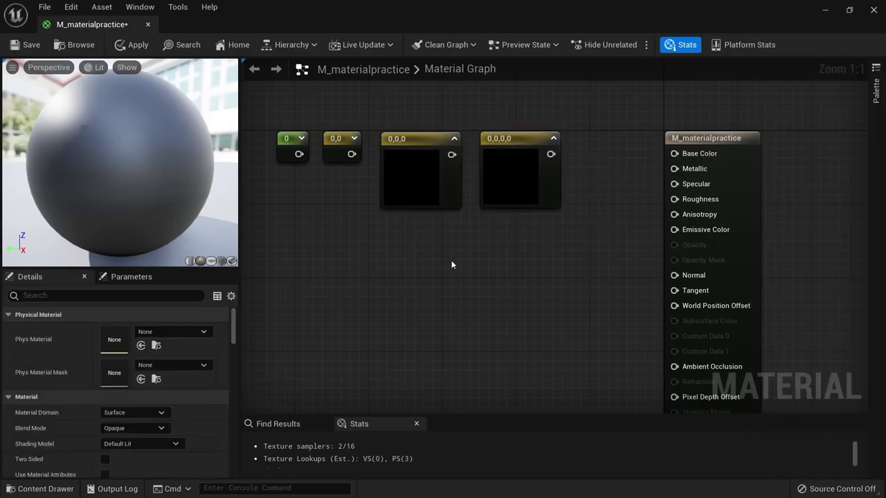
key(Home)
- Add another plain Constant node via the graph's right-click search for 'consta'
right_click(351, 243)
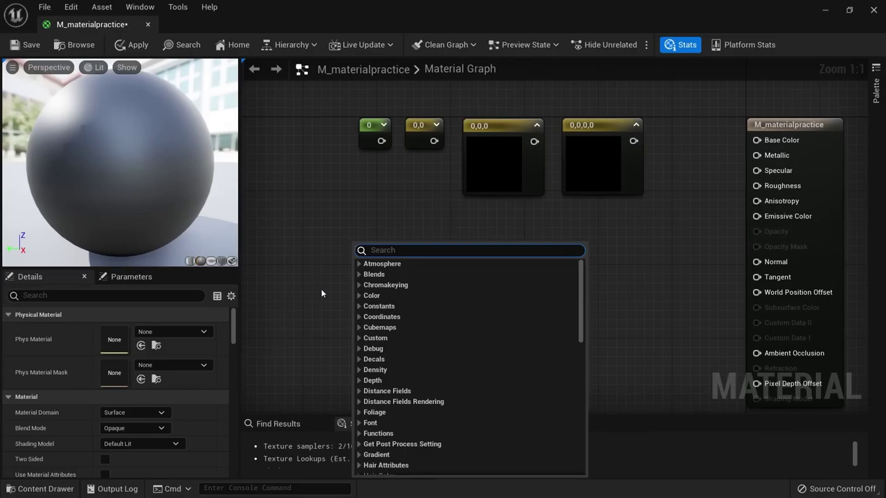
text(consta)
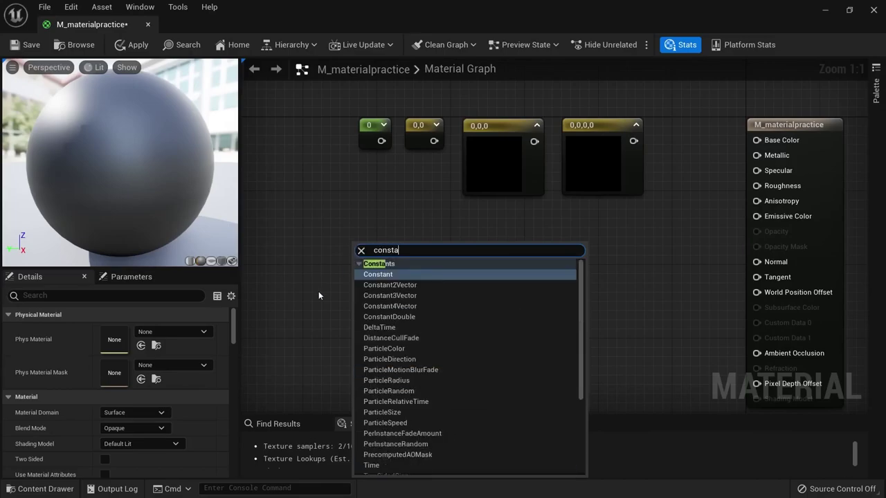
key(Down)
key(Down)
key(Down)
key(Up)
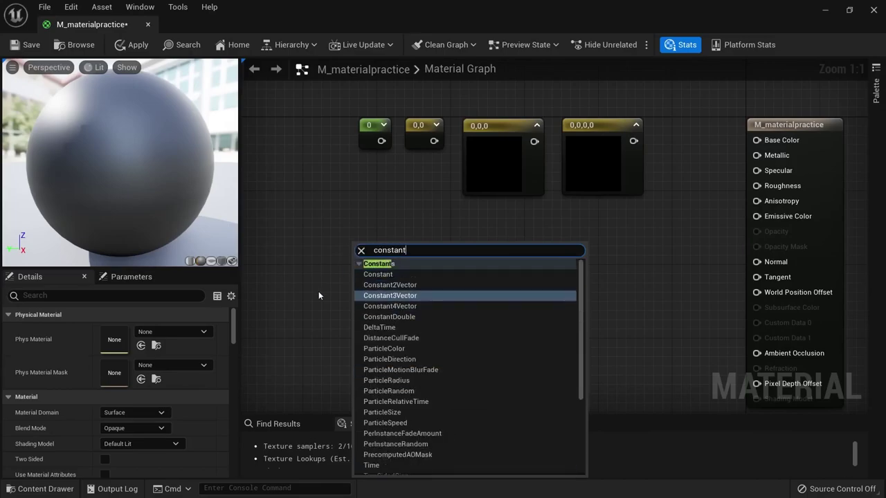
key(Up)
key(Up)
key(Down)
key(Down)
key(Down)
key(Up)
key(Up)
key(Up)
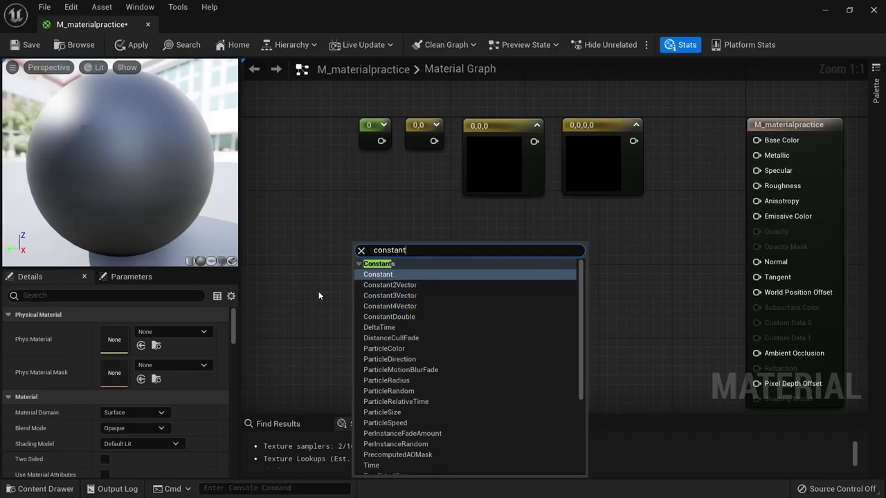
key(Return)
- Wire the new Constant into Base Color and set its Value to 0.5
mouse_move(525, 222)
right_down()
mouse_move(658, 242)
mouse_move(578, 219)
right_up()
mouse_move(582, 203)
mouse_down()
mouse_move(691, 173)
mouse_move(717, 180)
mouse_up()
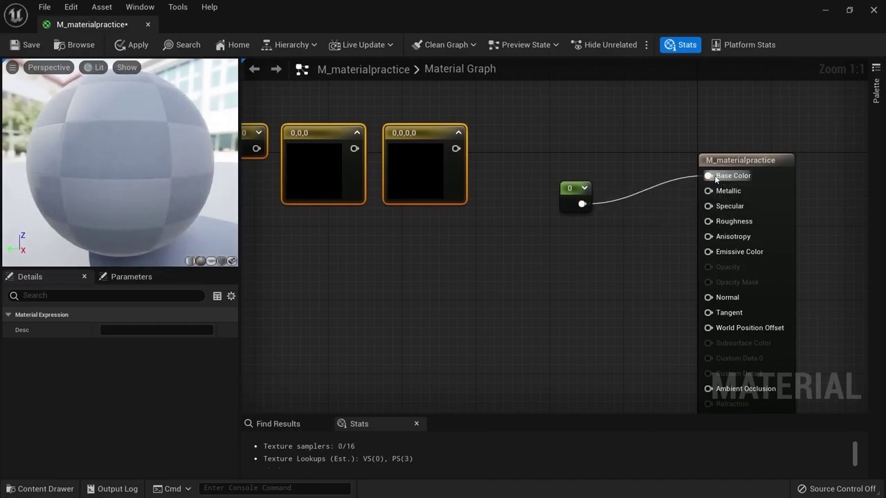
drag(159, 225, 153, 189)
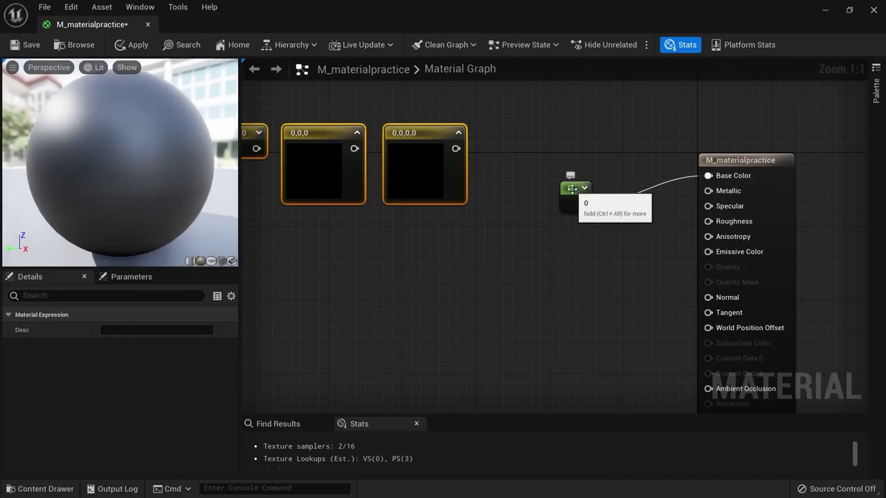
click(572, 188)
drag(135, 329, 148, 329)
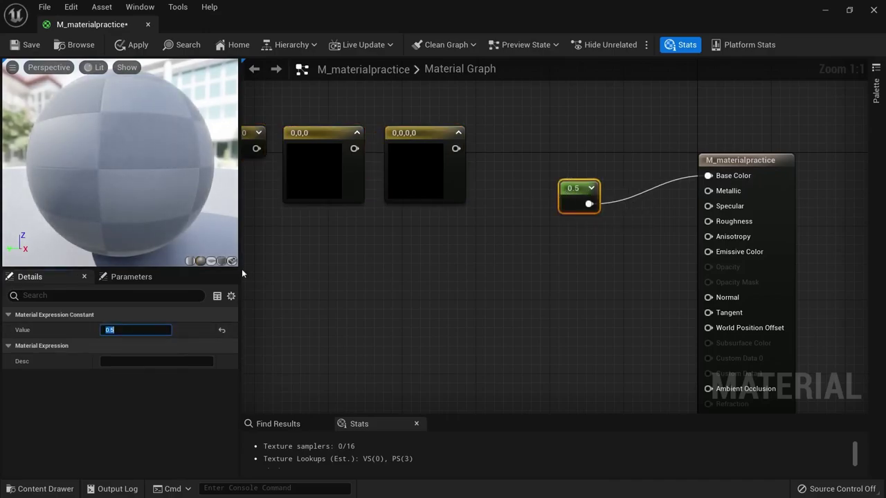
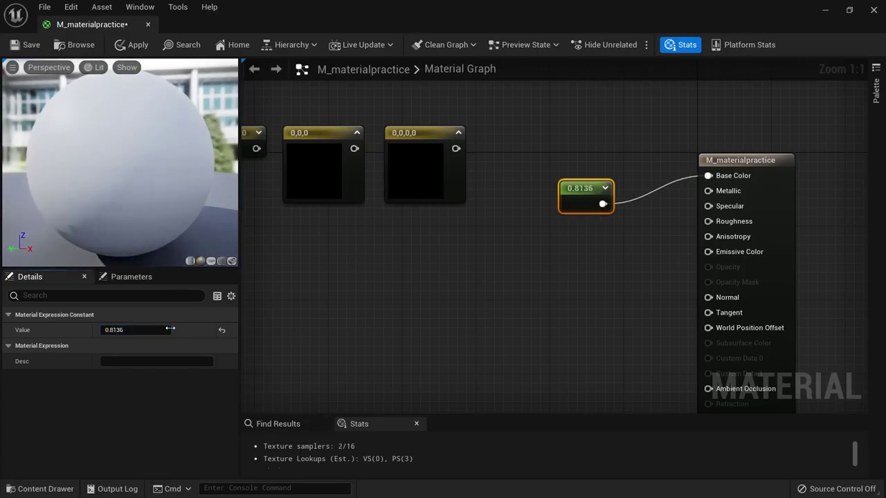
- Drag the Constant's Value down to 0.1879, then reposition the node and pan to the other constants
drag(170, 328, 172, 328)
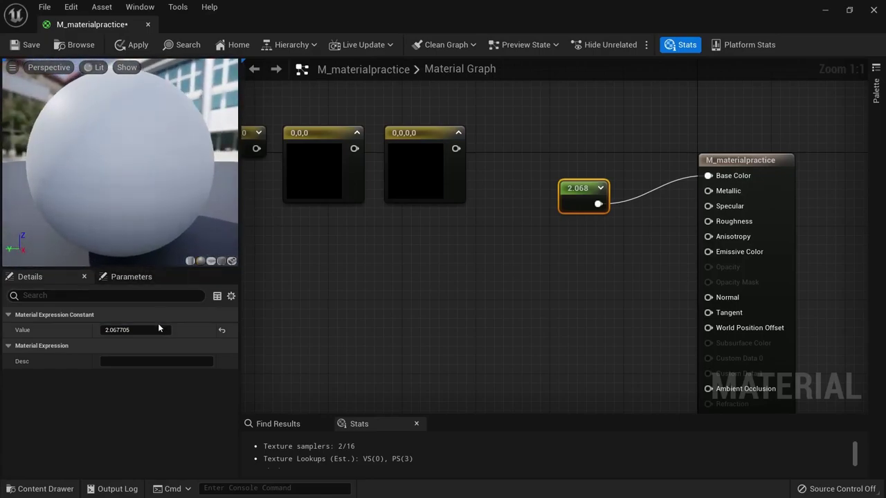
drag(158, 328, 148, 329)
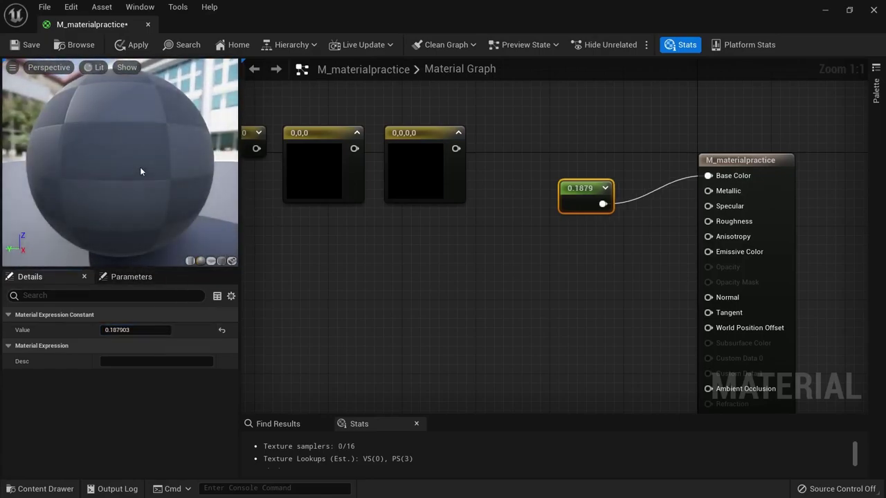
drag(608, 200, 590, 191)
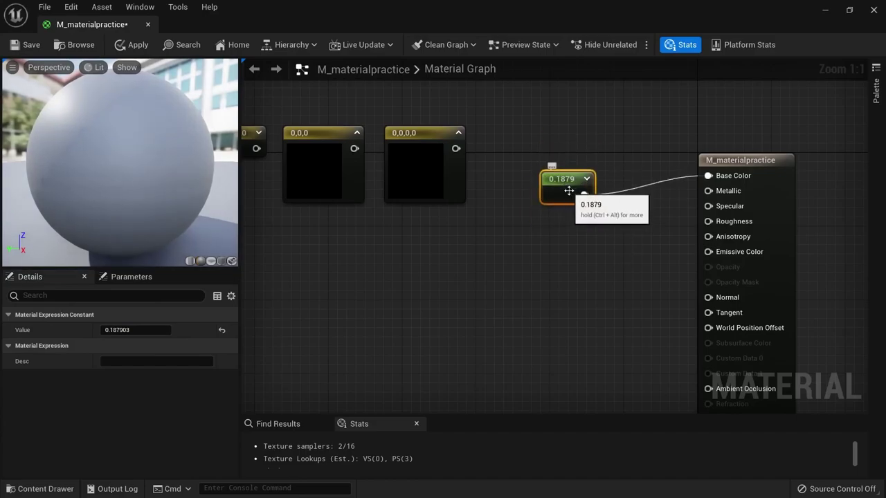
drag(569, 191, 576, 185)
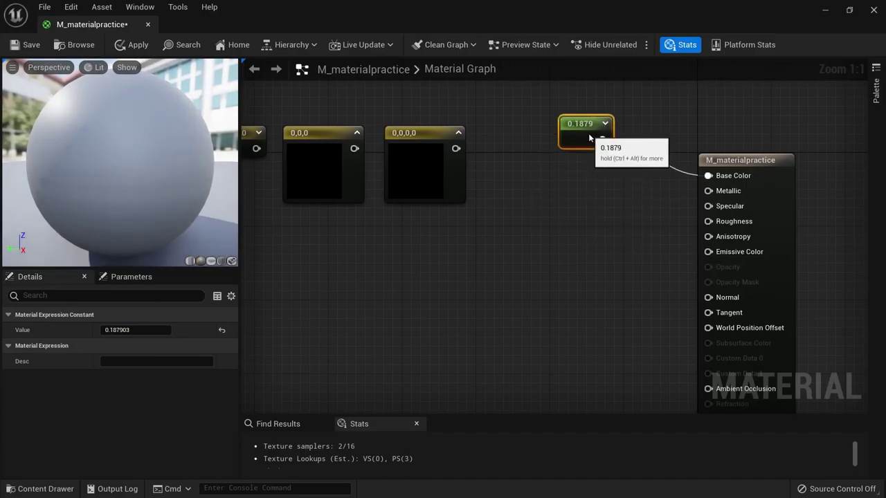
drag(121, 163, 149, 163)
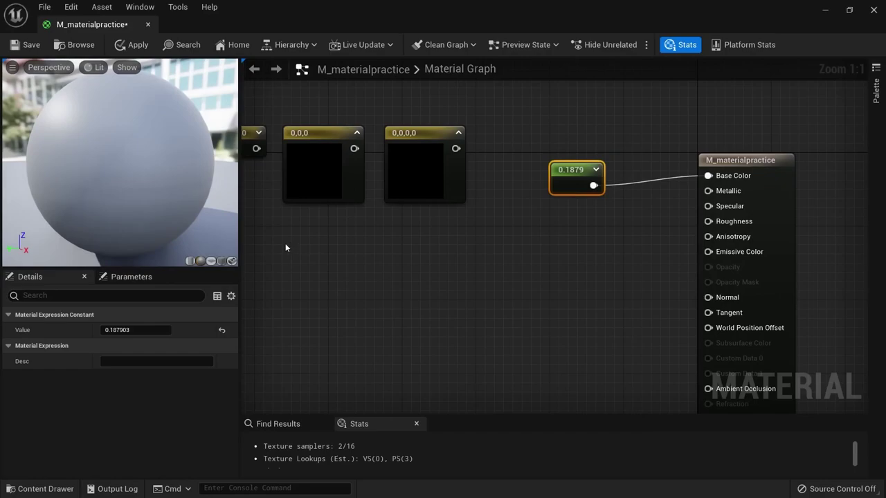
right_drag(508, 245, 560, 222)
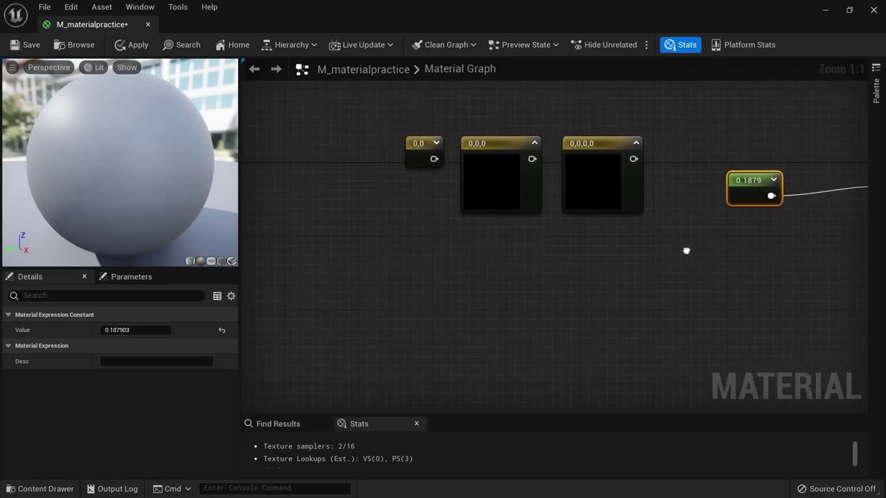
- Move the Constant3Vector node down and set it to R 0.5952, G 0.722924, B 0.32
click(417, 179)
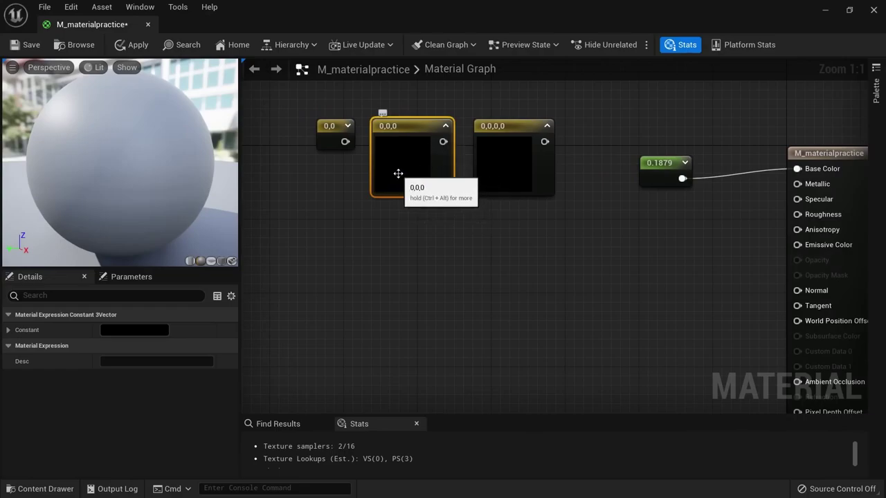
drag(398, 174, 637, 266)
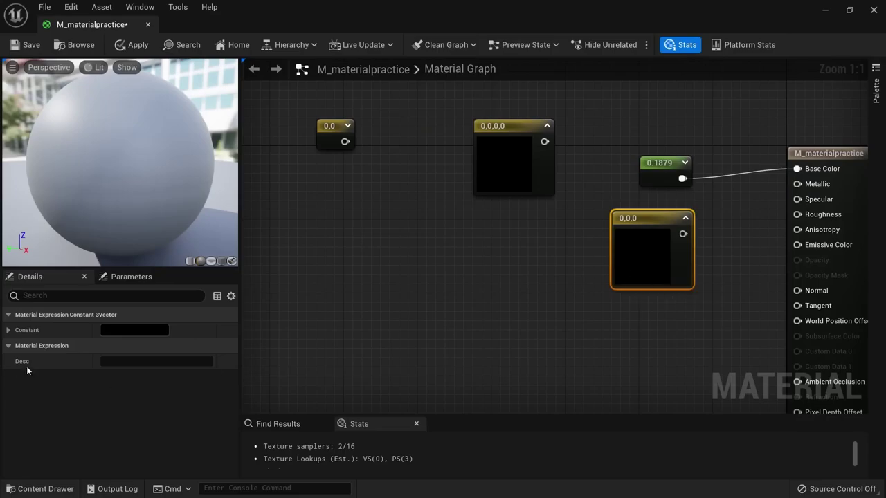
click(8, 331)
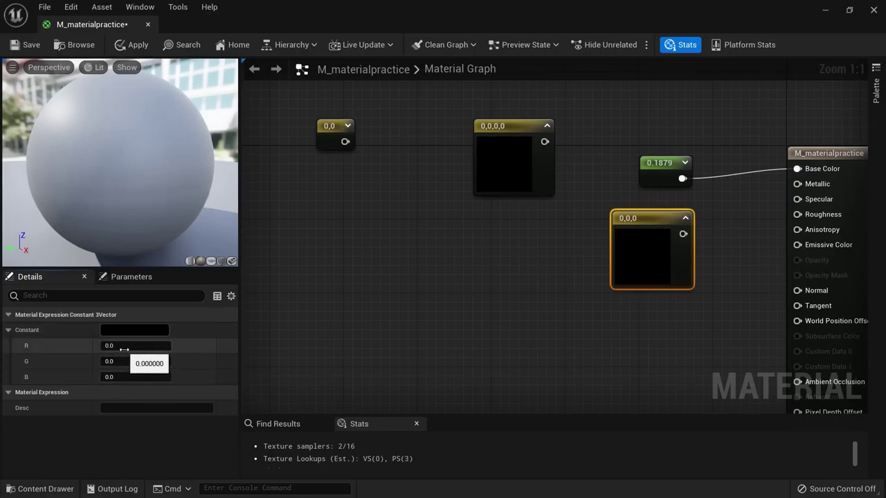
drag(124, 346, 159, 345)
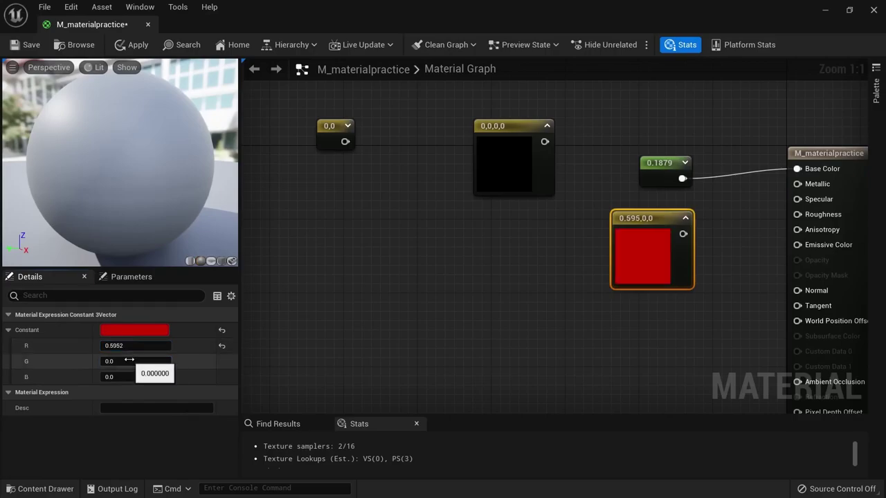
mouse_move(129, 360)
mouse_down()
mouse_move(180, 360)
mouse_move(139, 361)
mouse_move(152, 361)
mouse_move(143, 374)
mouse_up()
text(0.32)
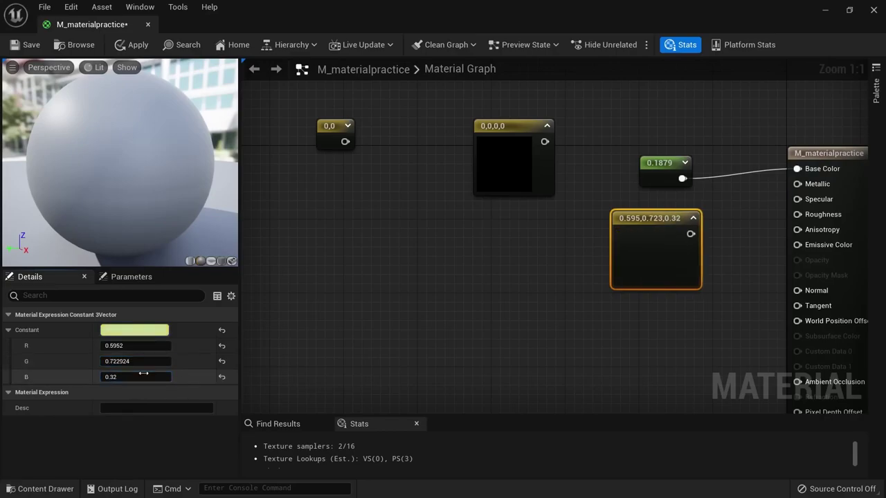
key(Home)
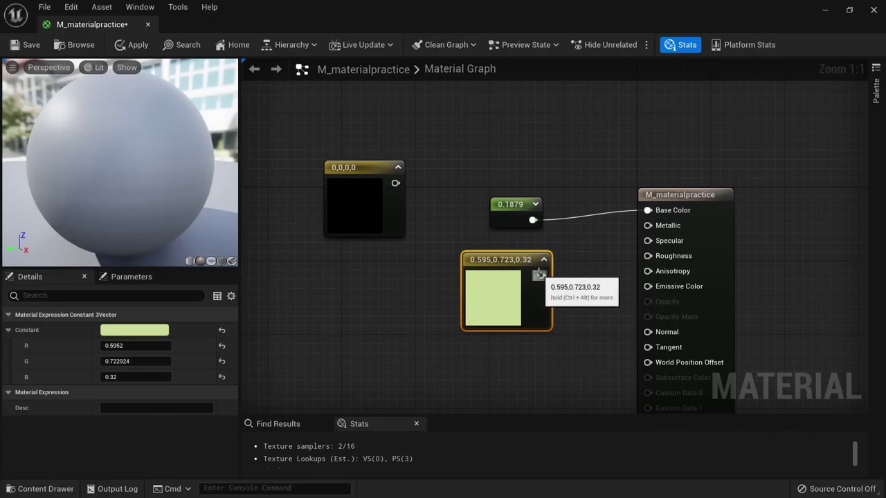
- Wire the 3-vector constant into Base Color and try a blue colour in the Color Picker
drag(541, 276, 646, 213)
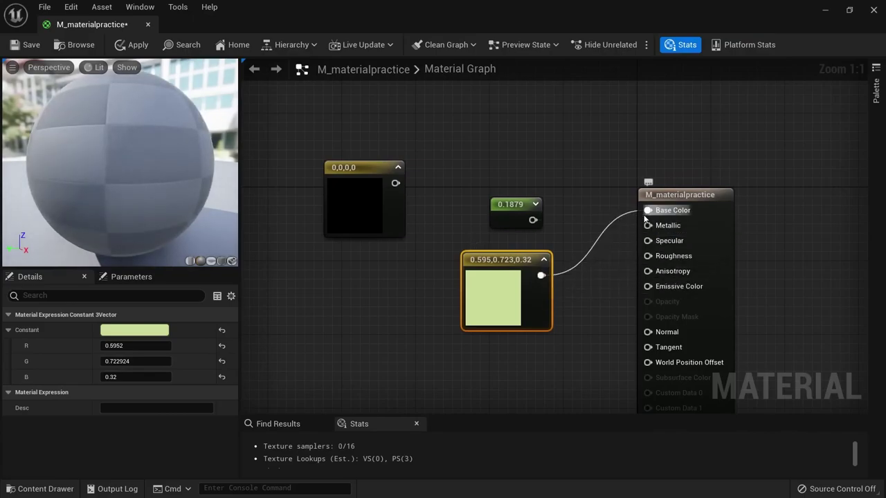
click(127, 330)
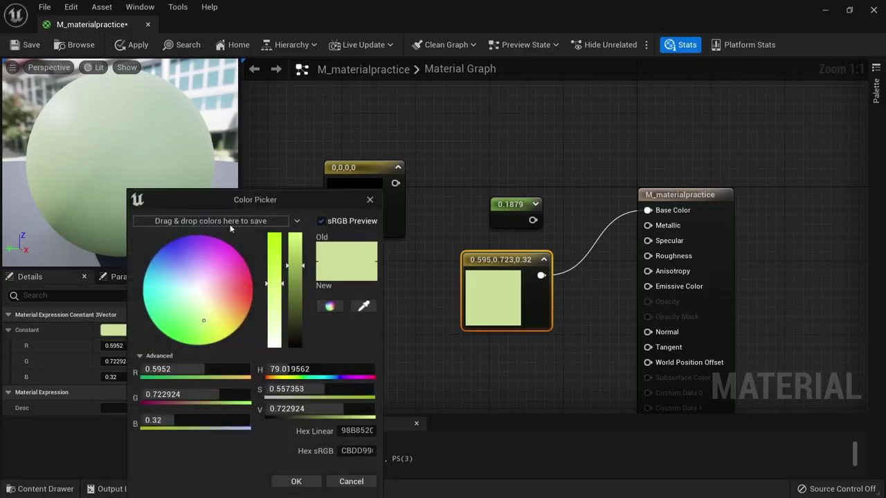
drag(229, 200, 412, 113)
click(340, 227)
drag(340, 227, 322, 189)
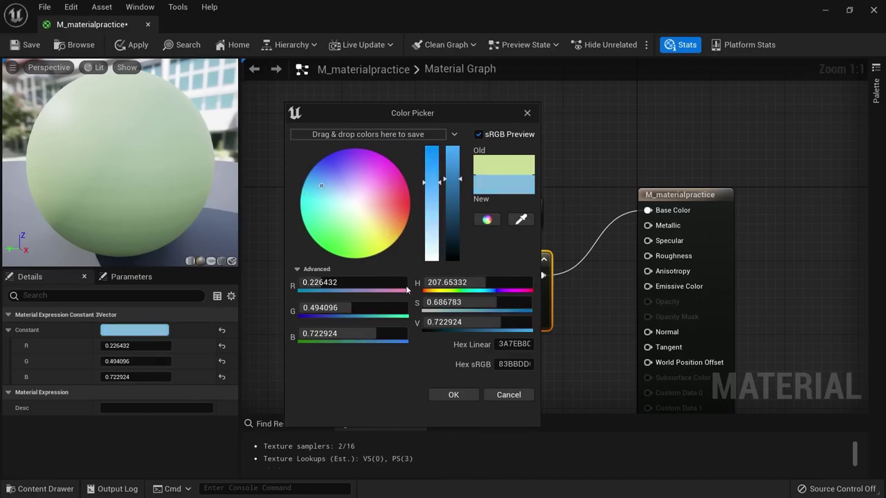
click(445, 395)
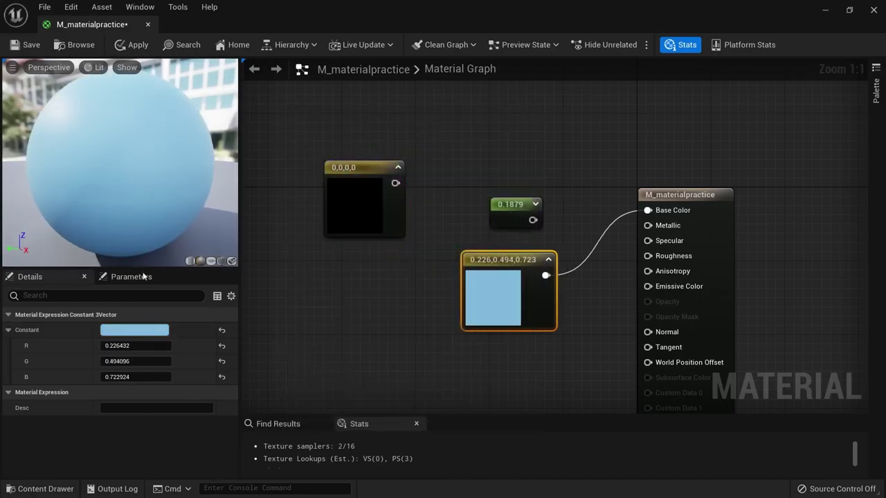
- Change the constant to a pink-red colour and save it to the colour theme
click(141, 329)
mouse_move(228, 265)
mouse_down()
mouse_move(234, 286)
mouse_move(260, 292)
mouse_up()
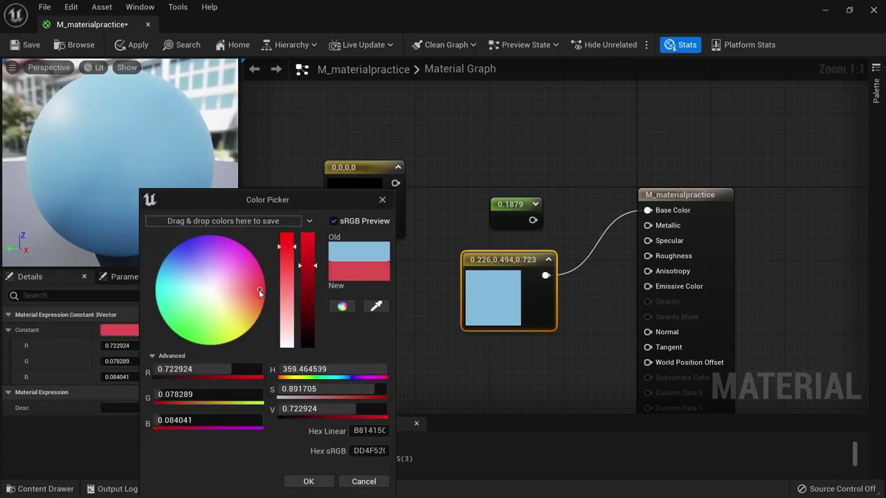
drag(279, 216, 293, 172)
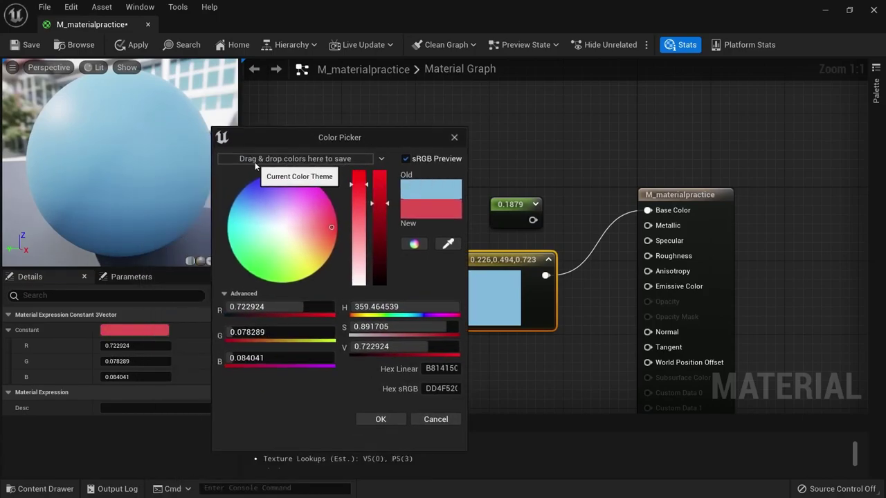
drag(431, 215, 334, 187)
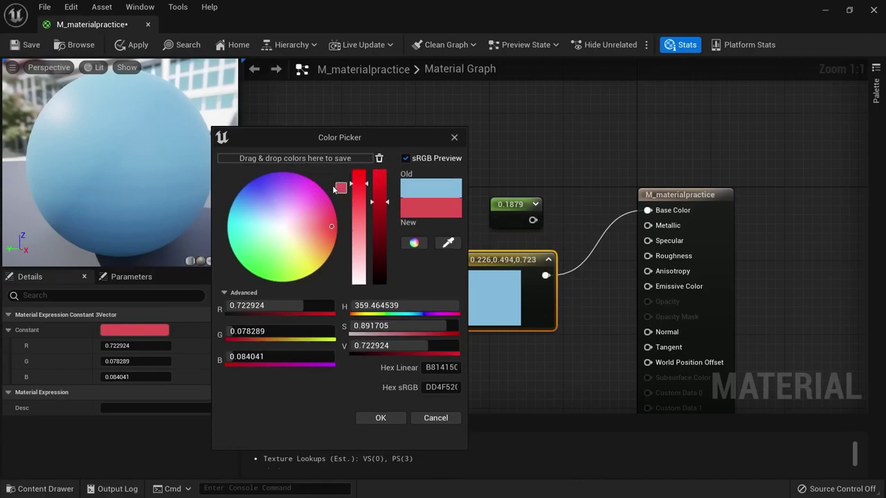
drag(282, 162, 277, 160)
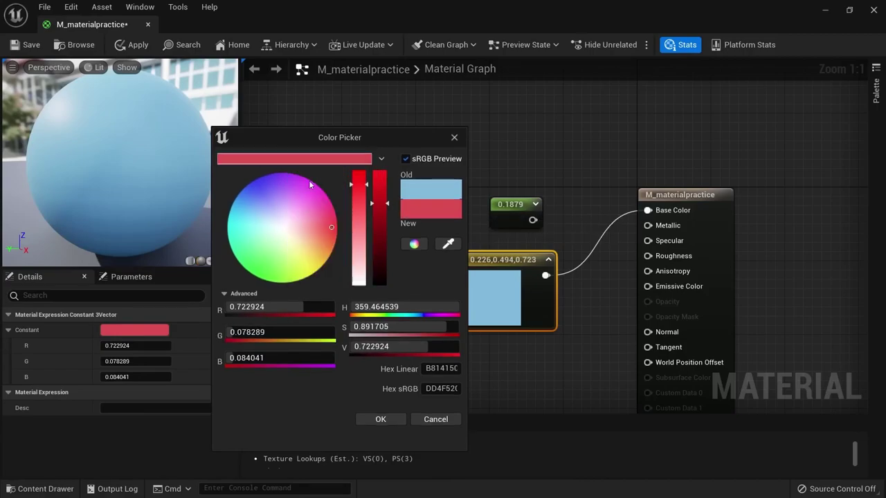
click(370, 421)
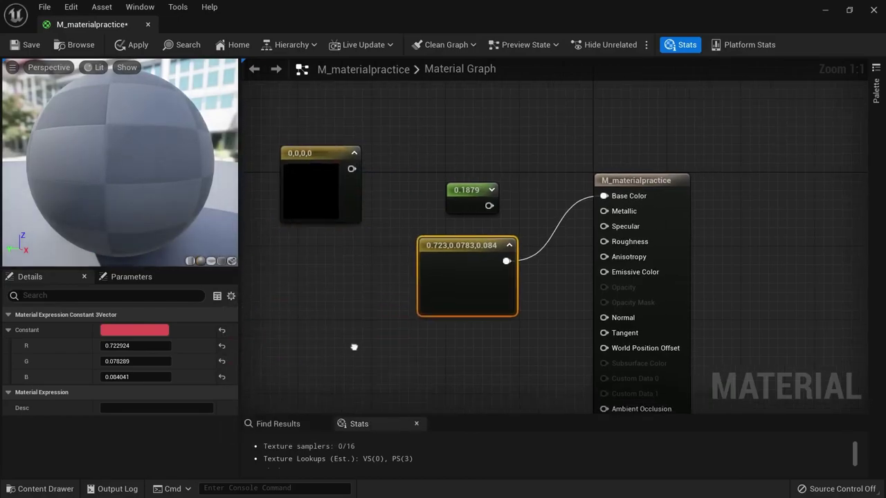
- Settle on yellow-green (0.441, 0.723, 0.252) for the constant and apply the material
click(139, 331)
click(218, 330)
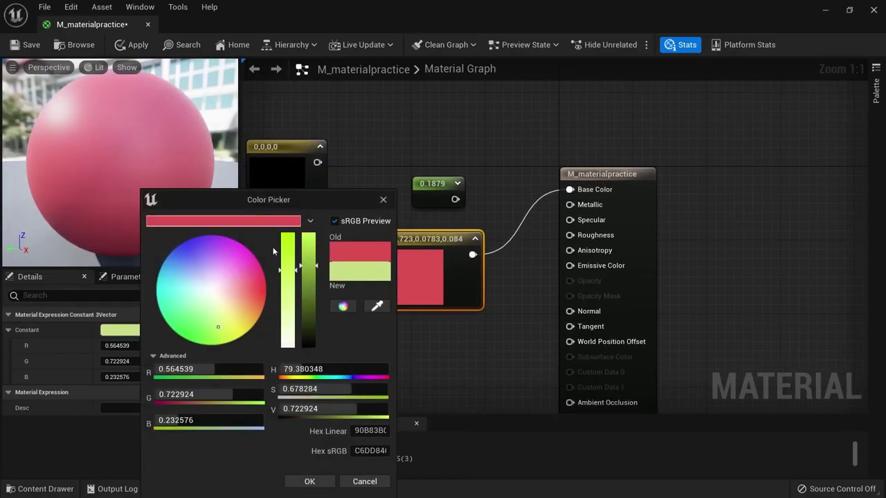
click(248, 220)
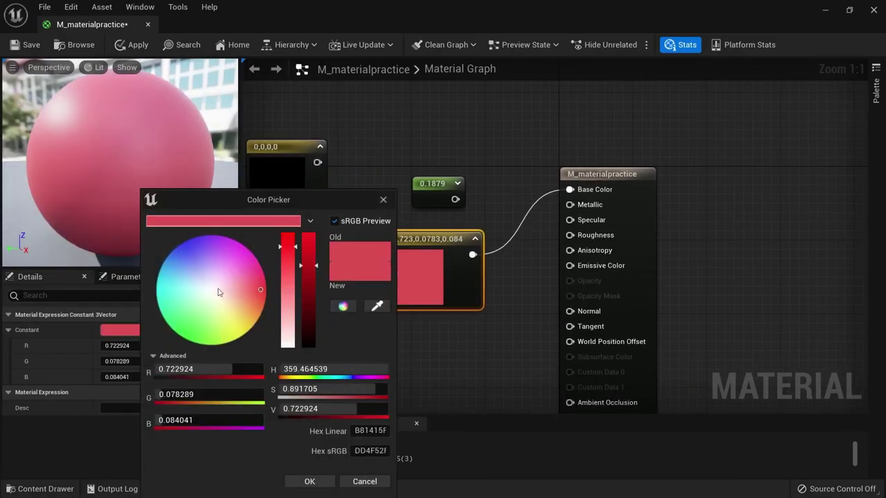
click(163, 300)
drag(279, 200, 349, 168)
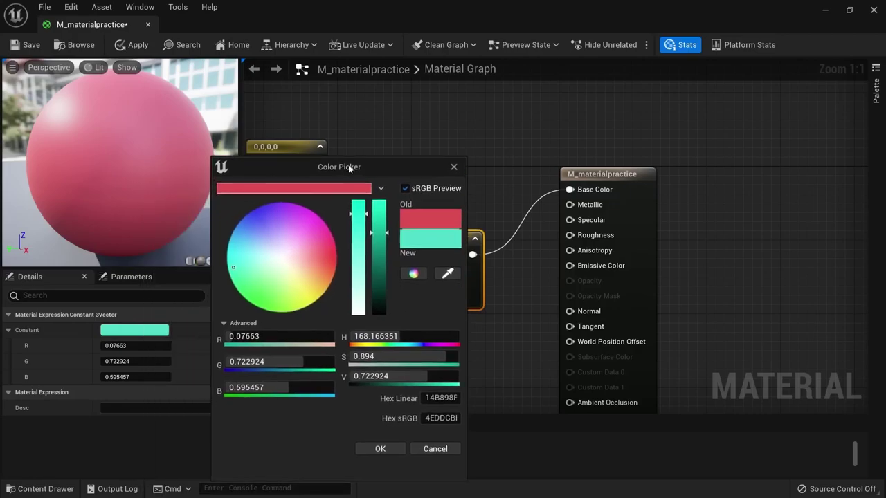
click(279, 294)
key(Return)
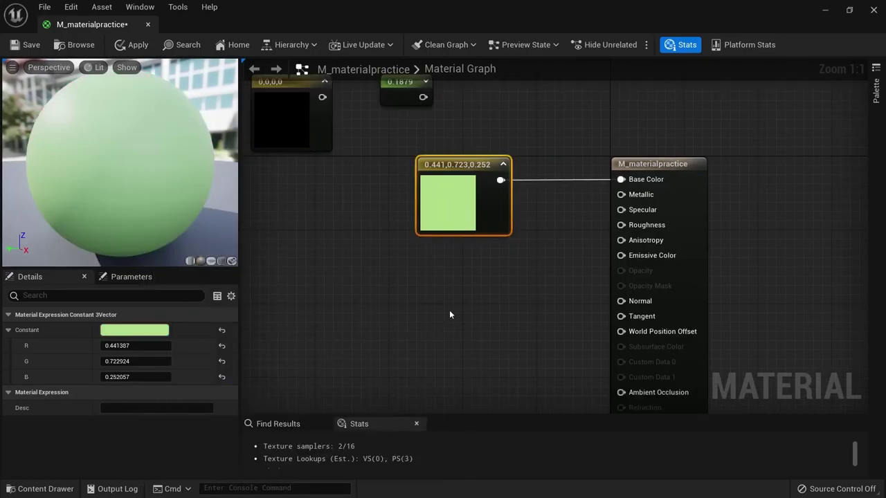
click(127, 46)
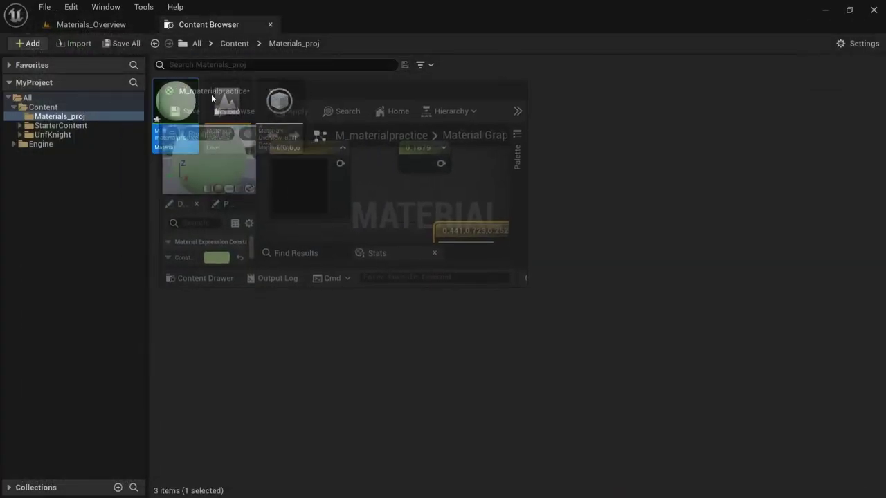
- Dock the material tab and add a Cube from Shapes to the Materials_Overview level
drag(89, 28, 115, 26)
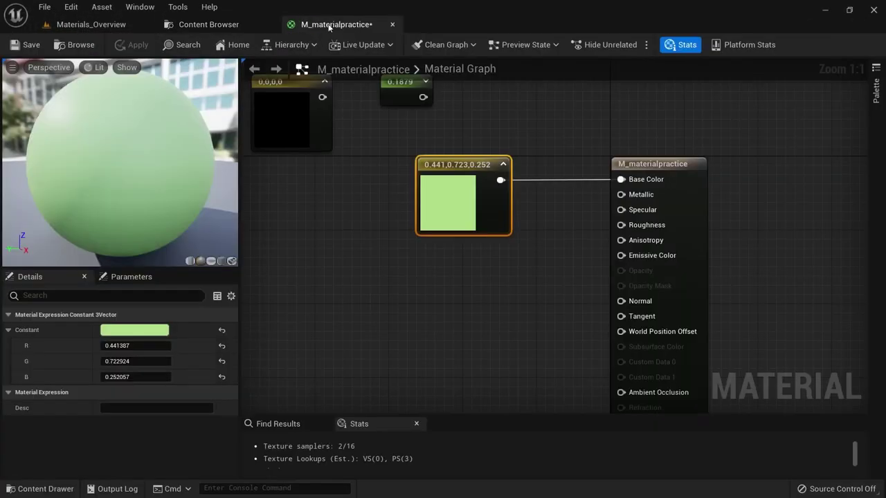
click(115, 27)
click(141, 44)
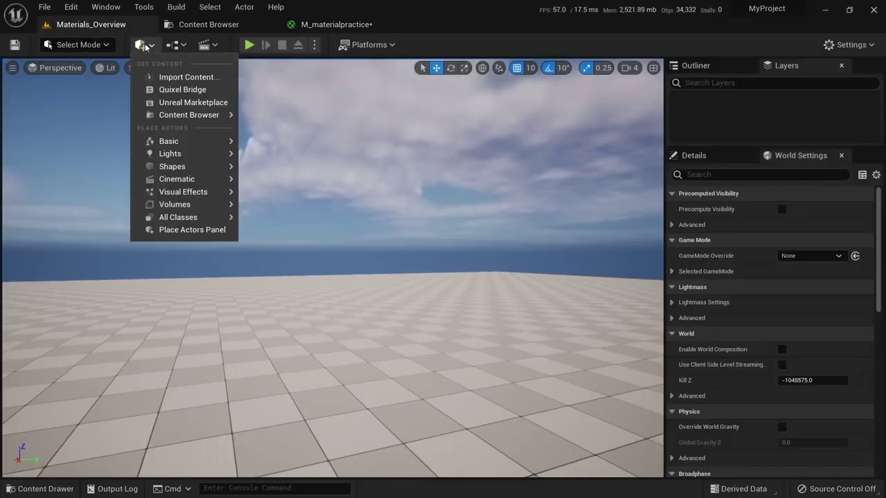
mouse_move(187, 115)
mouse_move(195, 142)
mouse_move(197, 167)
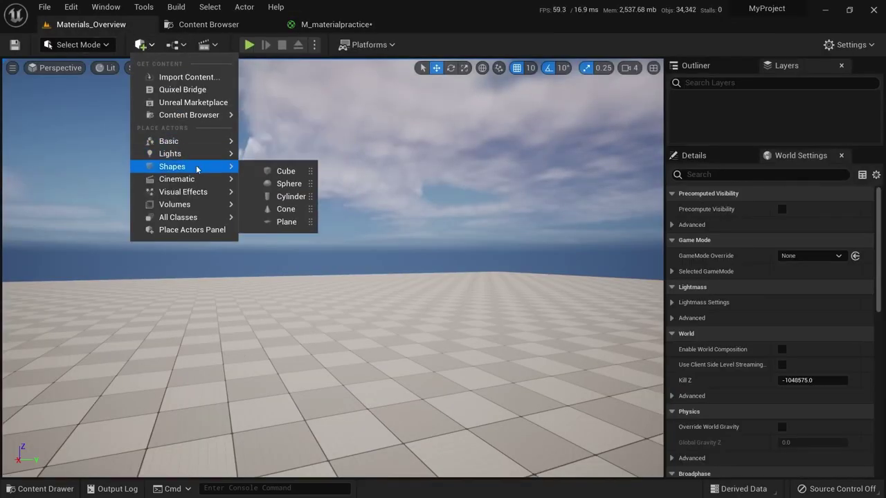
mouse_move(281, 170)
mouse_down()
mouse_move(348, 376)
mouse_move(337, 257)
mouse_up()
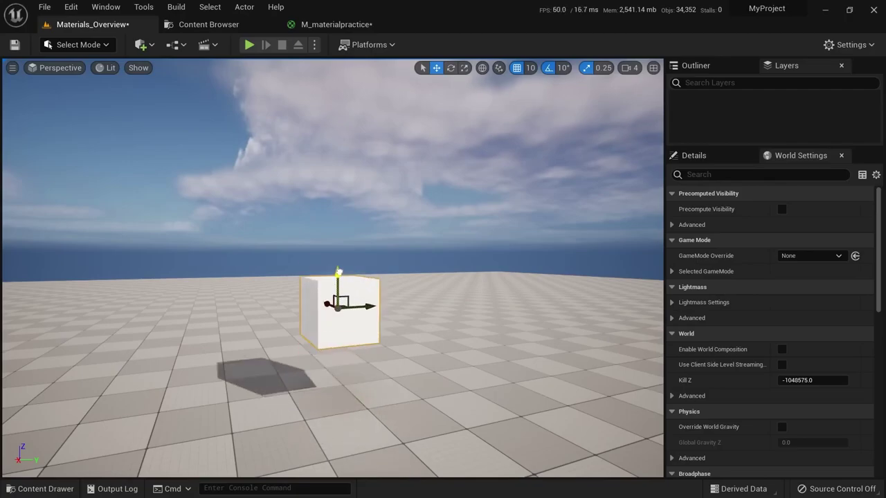
key(f)
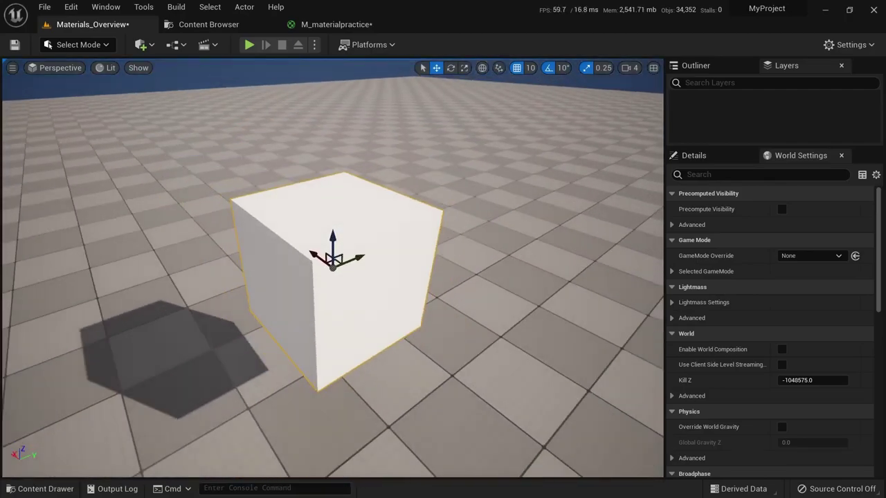
- Drag M_materialpractice from the Content Browser onto the cube and check its properties
click(216, 24)
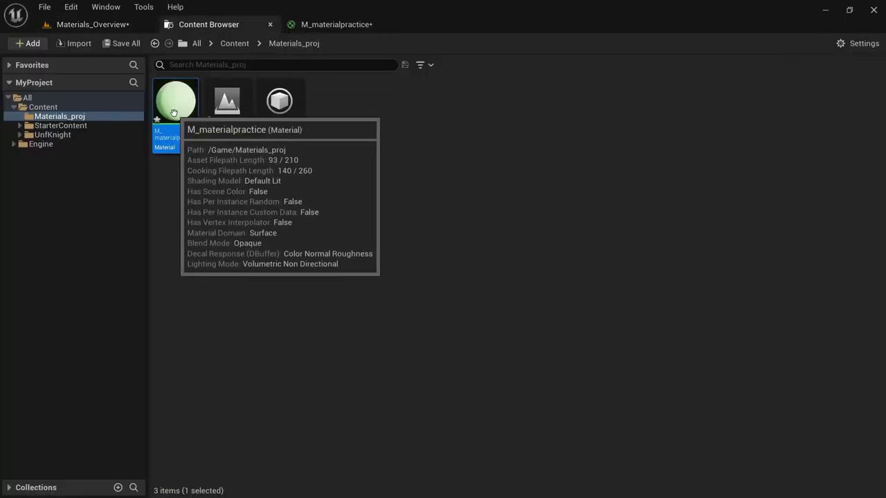
mouse_move(173, 99)
mouse_down()
mouse_move(109, 26)
mouse_move(331, 205)
mouse_up()
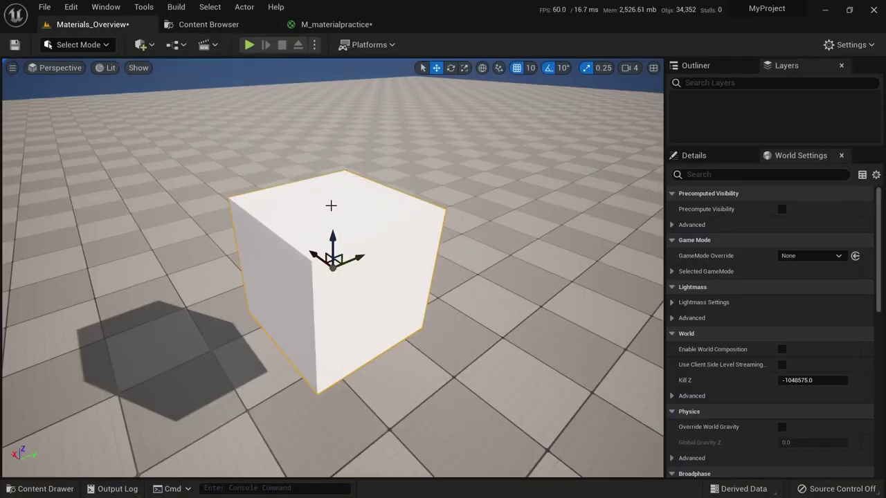
click(718, 162)
scroll(770, 361, down, 3)
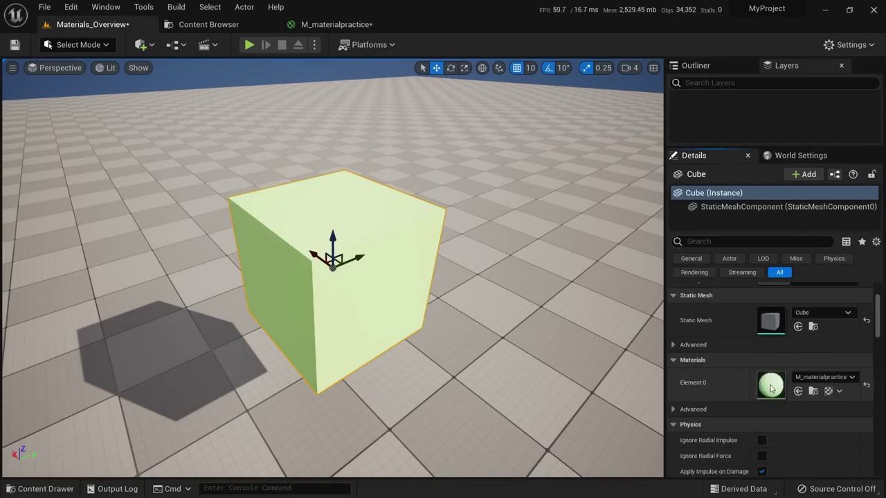
right_drag(401, 254, 401, 215)
click(325, 25)
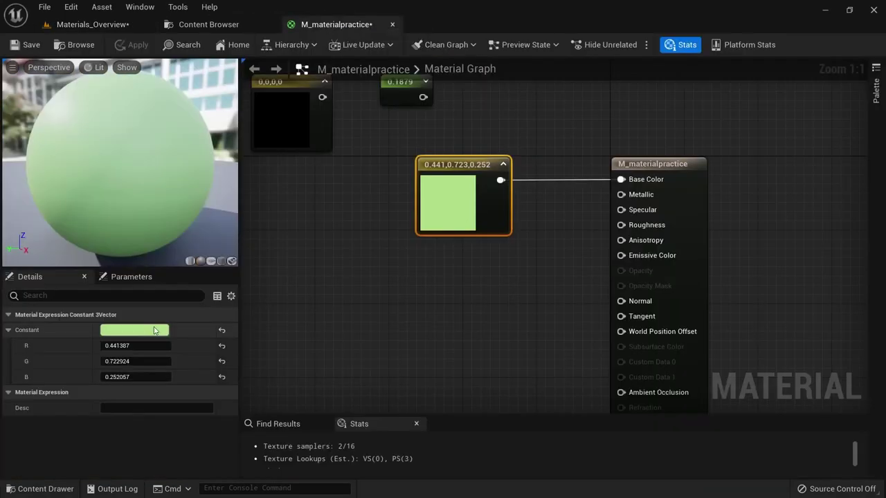
- Pick a lavender colour (0.363, 0.371, 0.723) for the constant, apply it, and view the cube
click(134, 330)
click(216, 276)
click(323, 481)
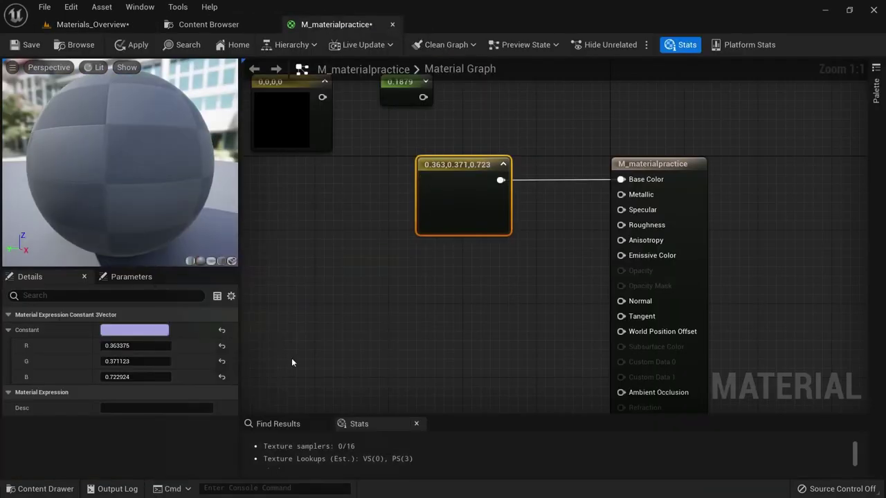
click(102, 30)
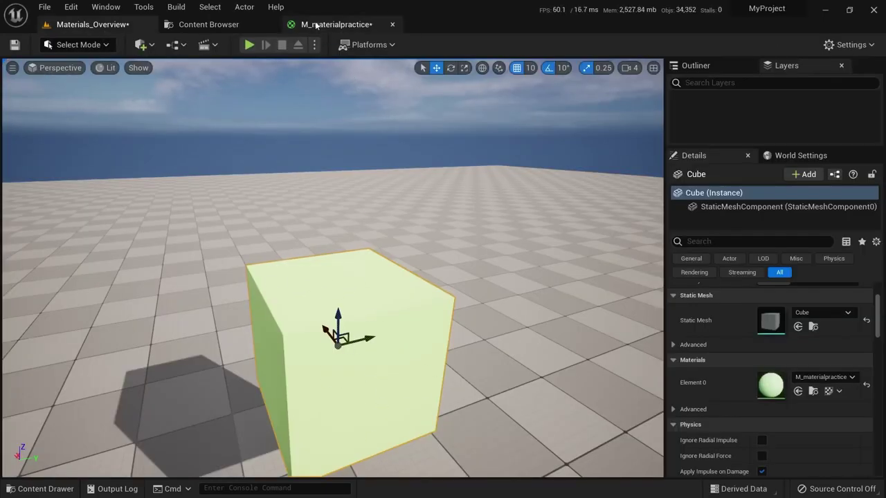
click(336, 24)
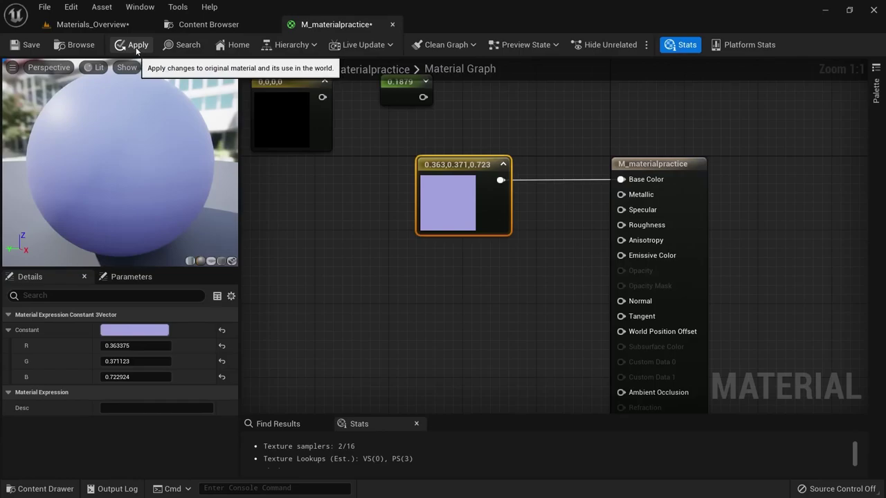
click(136, 47)
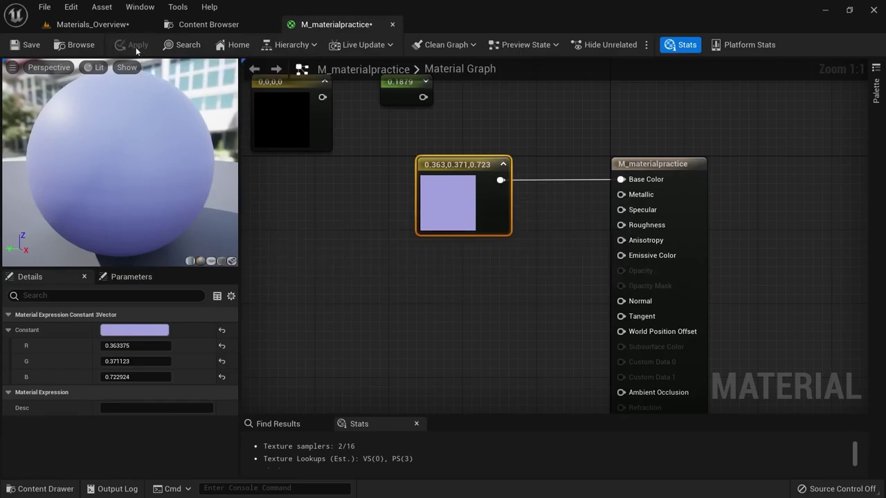
click(123, 25)
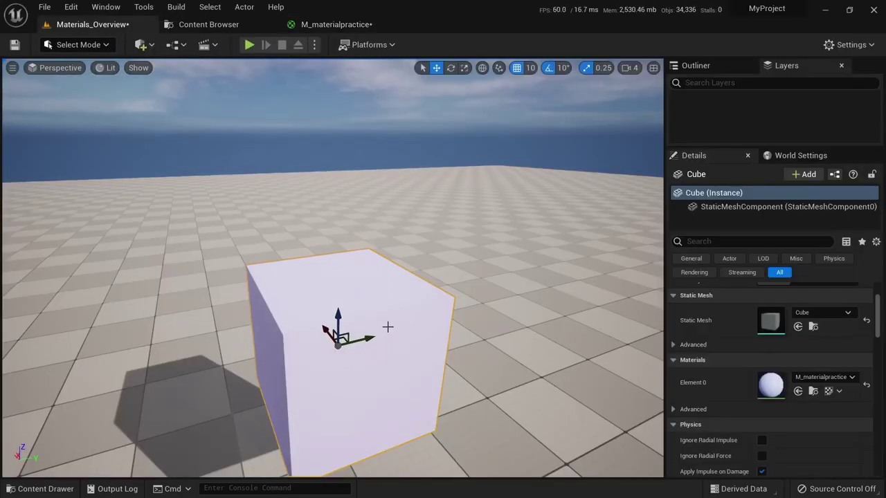
right_drag(387, 328, 360, 298)
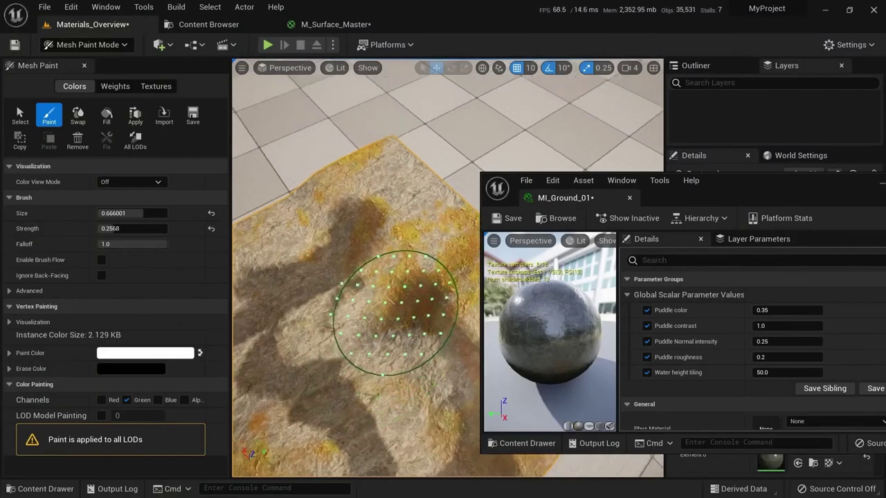
- Open the MI_Rock_01 layered instance to its grunge blend parameters: Blue channel, Contrast 10.0, Tiling 0.5
right_drag(376, 360, 385, 277)
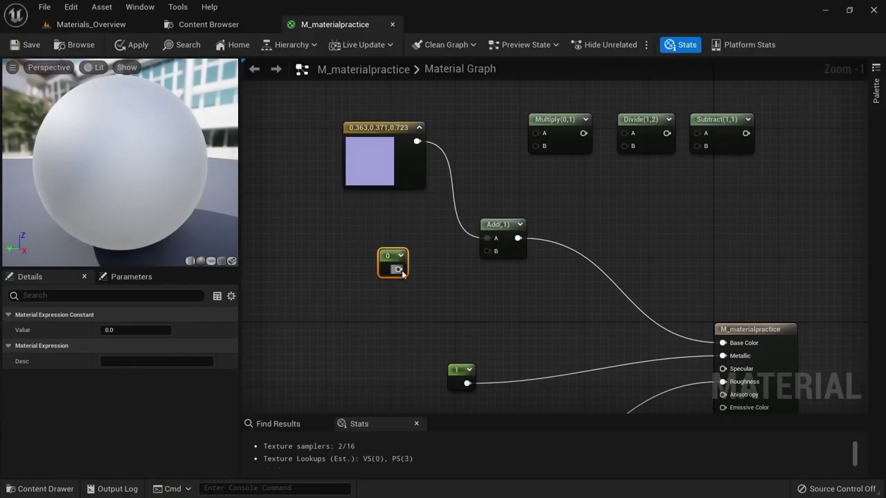
drag(398, 269, 496, 250)
drag(374, 128, 356, 128)
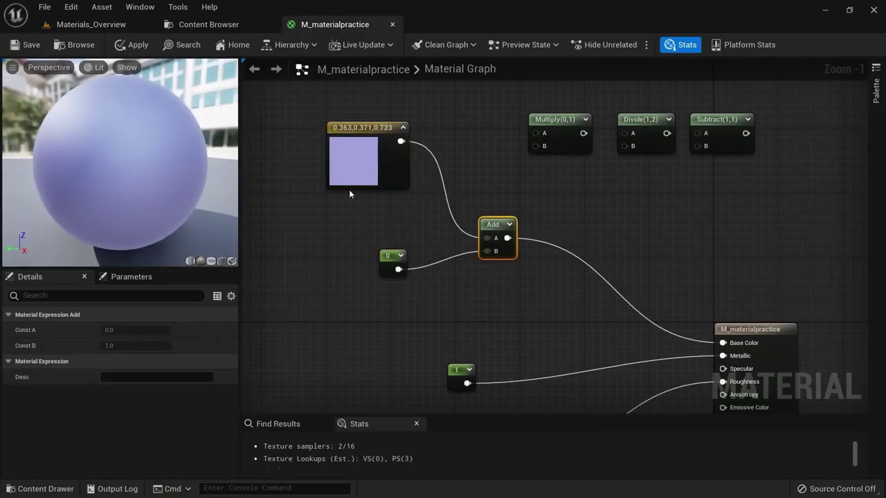
double_click(353, 160)
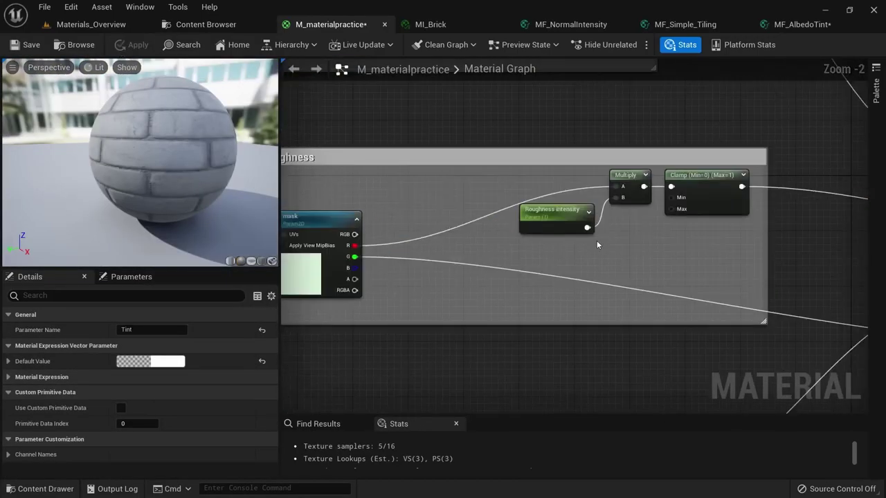
click(597, 240)
scroll(623, 235, down, 6)
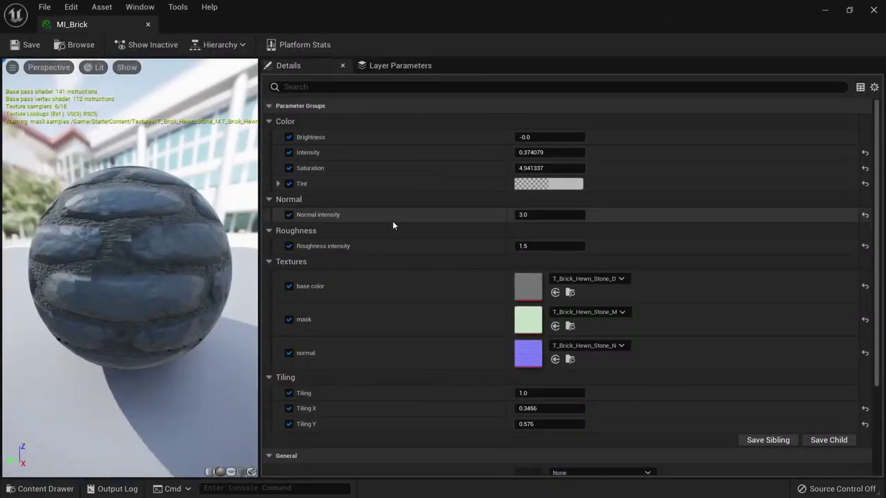
scroll(374, 277, down, 3)
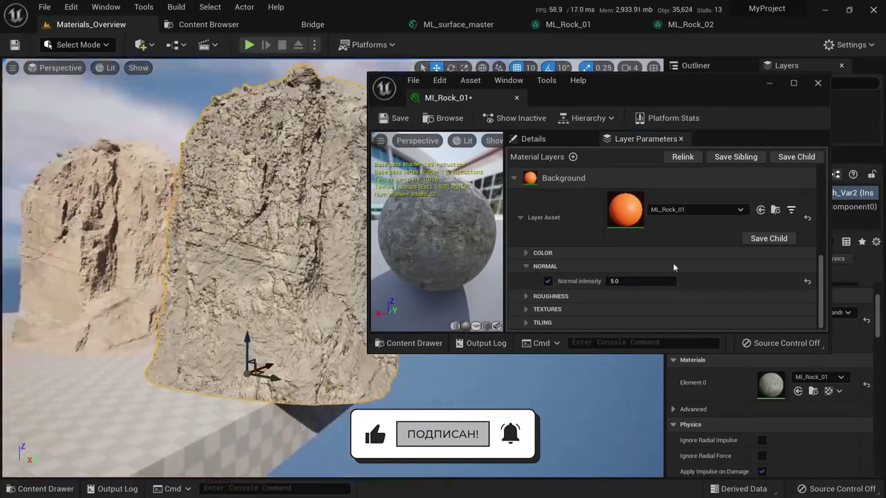
click(526, 323)
scroll(592, 292, down, 2)
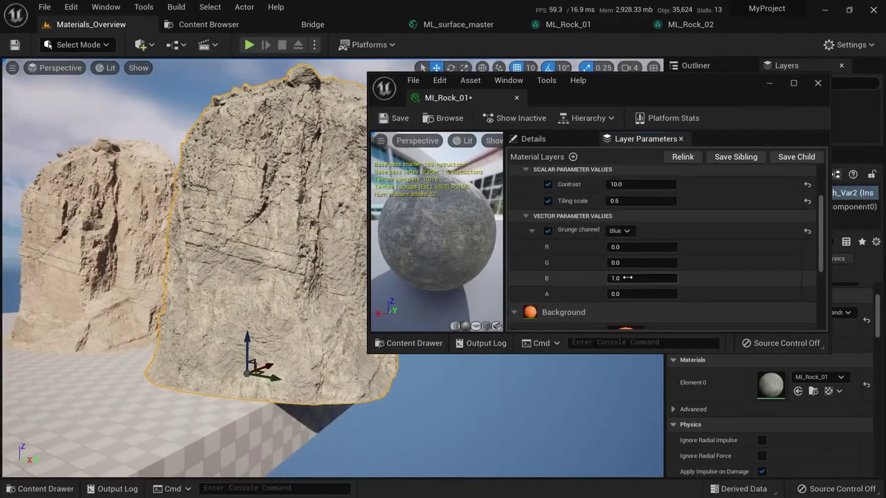